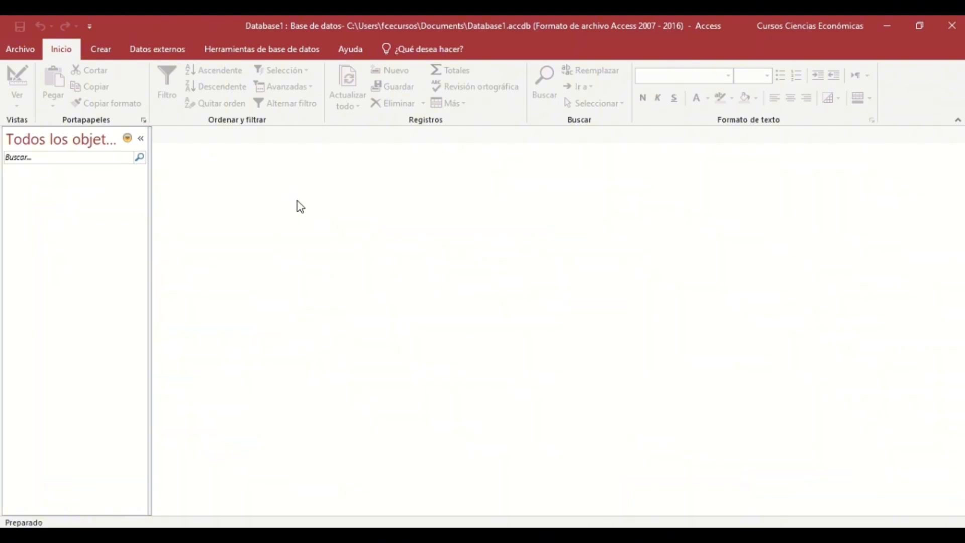
Switch the ribbon to the Crear tab to show the object-creation commands.
left_click(104, 51)
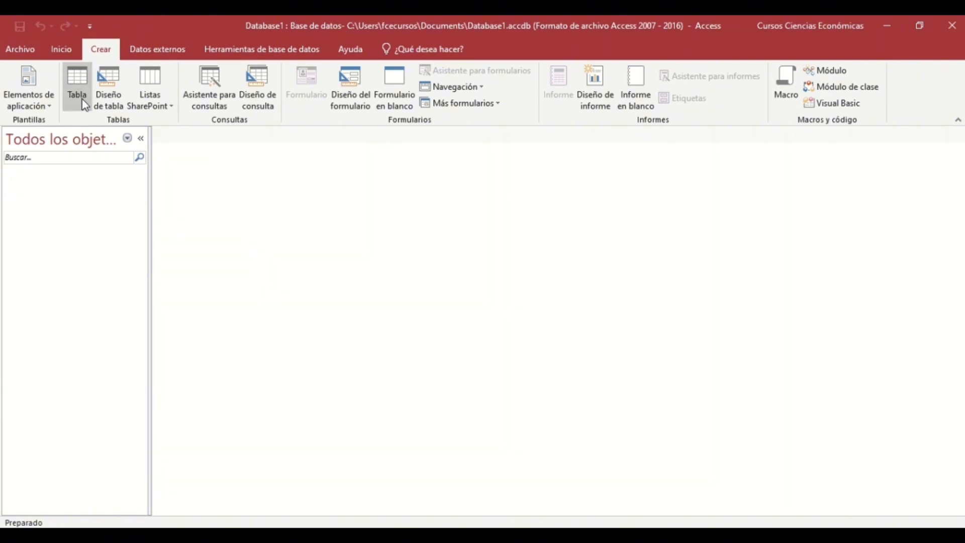
Create blank table Tabla1, try editing its autonumber Id, and open the new-field type list.
left_click(85, 105)
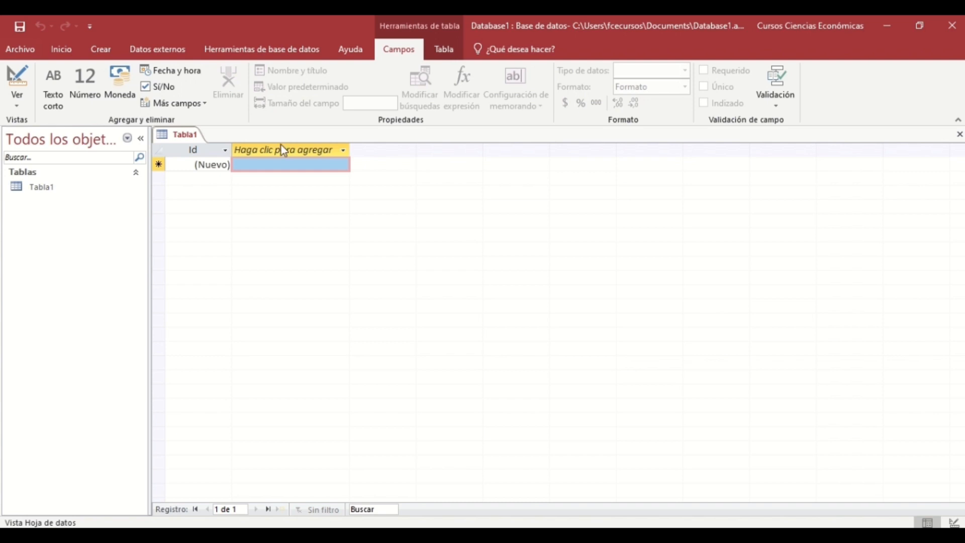
left_click(217, 165)
double_click(217, 165)
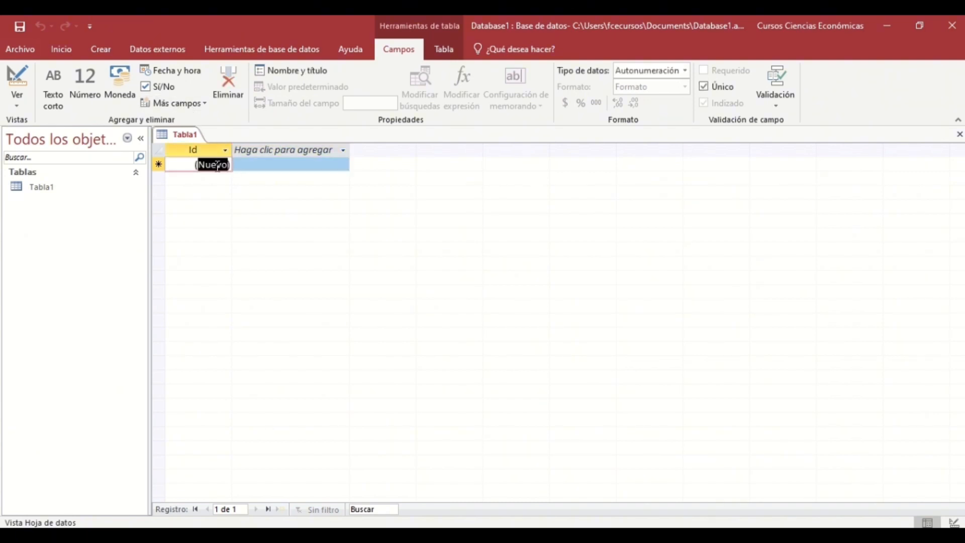
key("Delete")
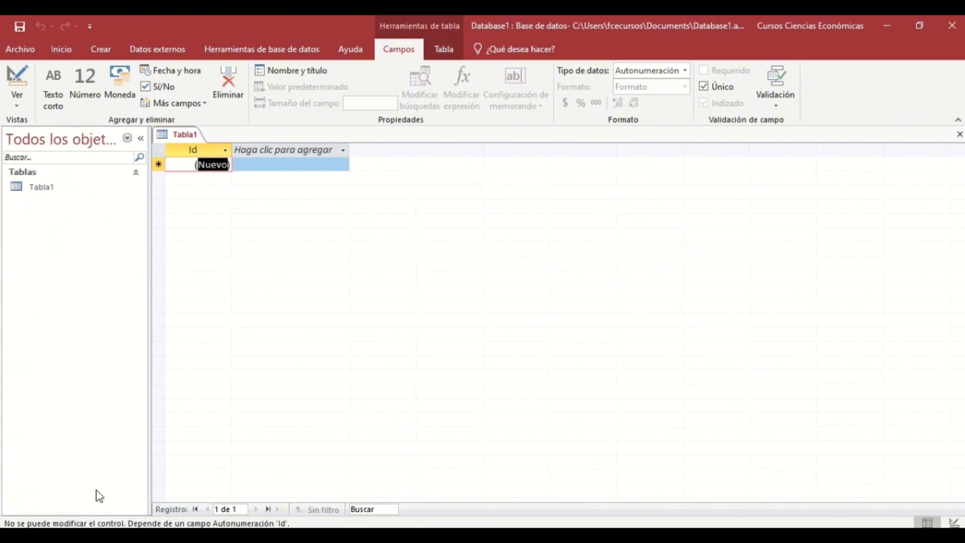
left_click(267, 163)
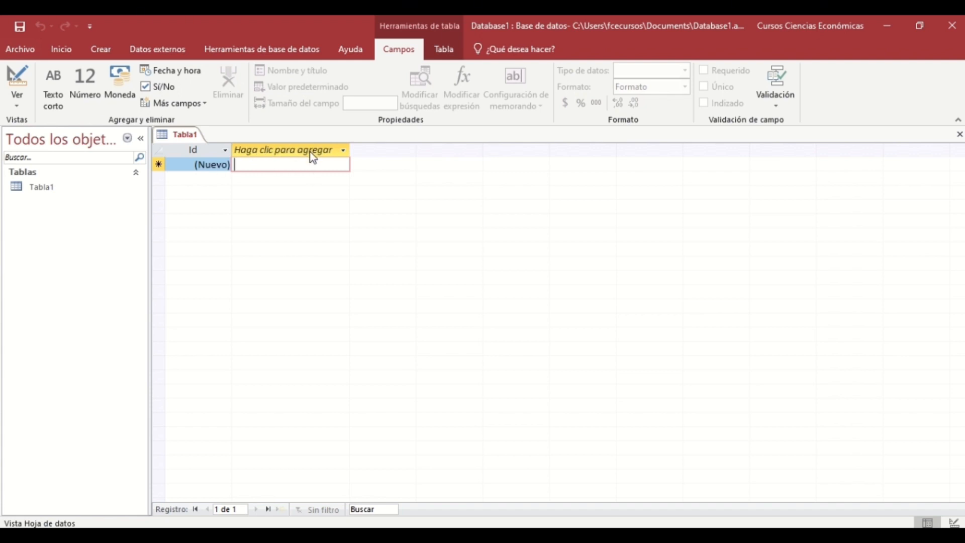
left_click(345, 151)
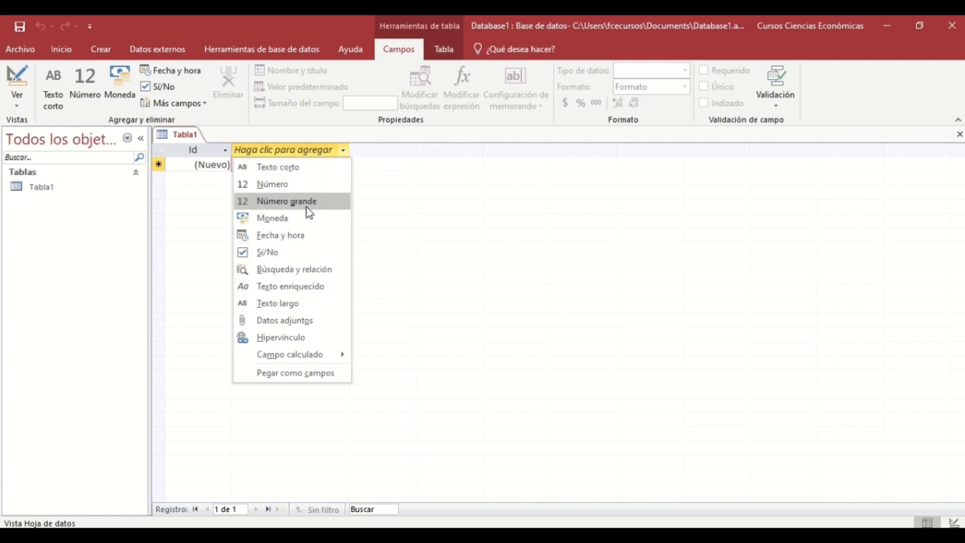
Add a Texto corto field and rename it from Campo1 to Producto.
left_click(294, 169)
left_click(277, 167)
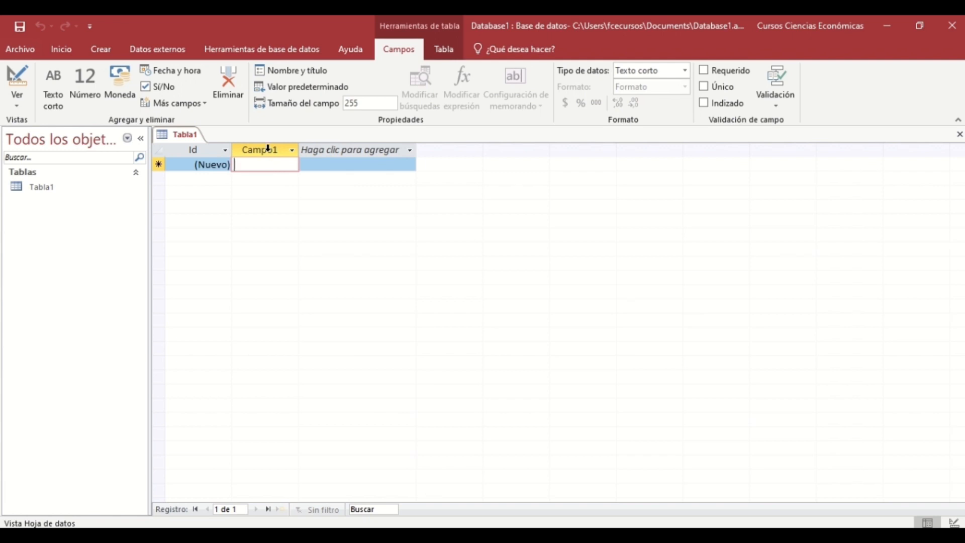
double_click(269, 149)
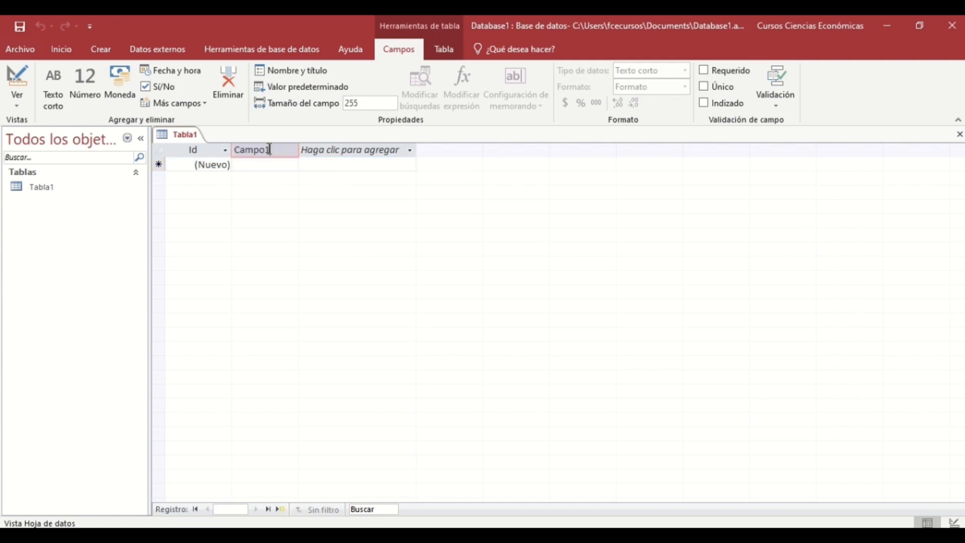
key("BackSpace")
type("Producto")
key("Return")
Enter Lapiz as the first record's Producto value.
left_click(263, 162)
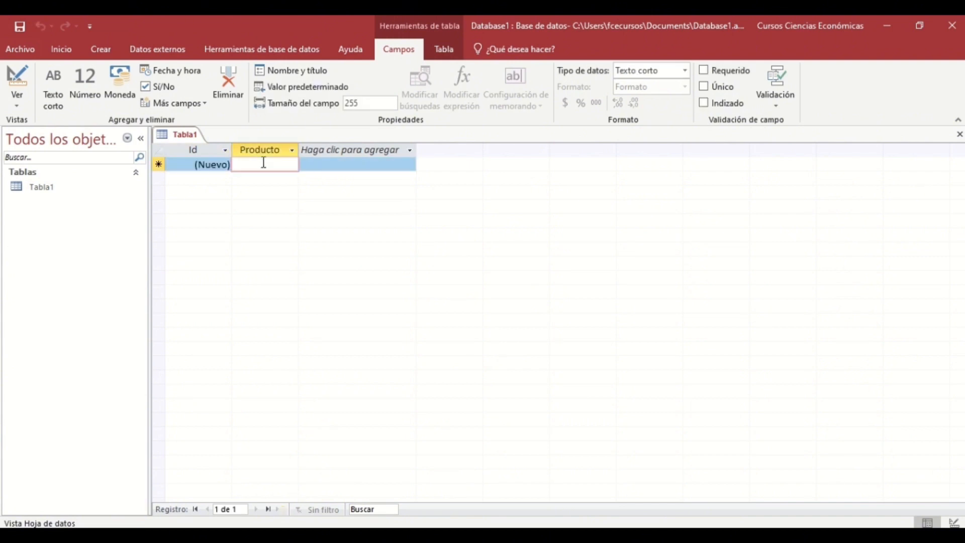
type("Lapiz")
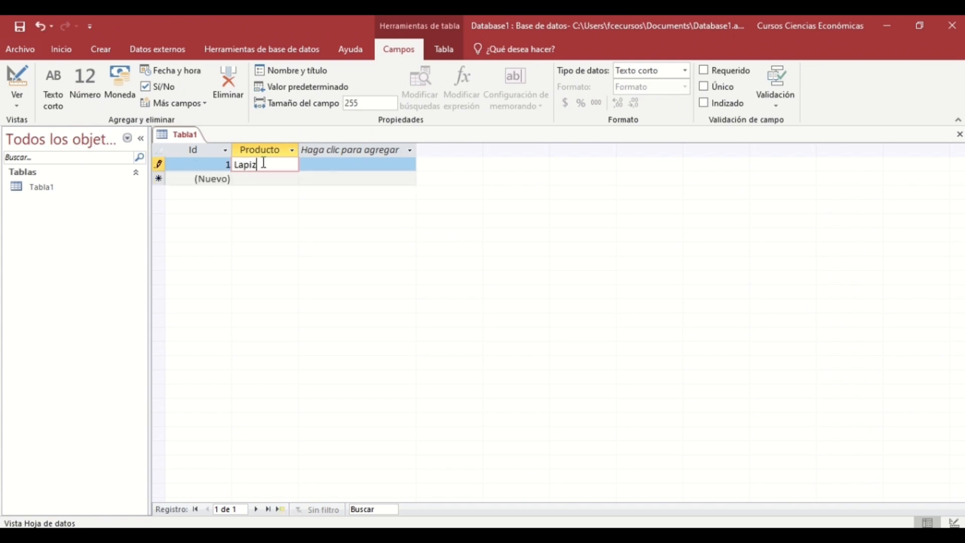
left_click(411, 151)
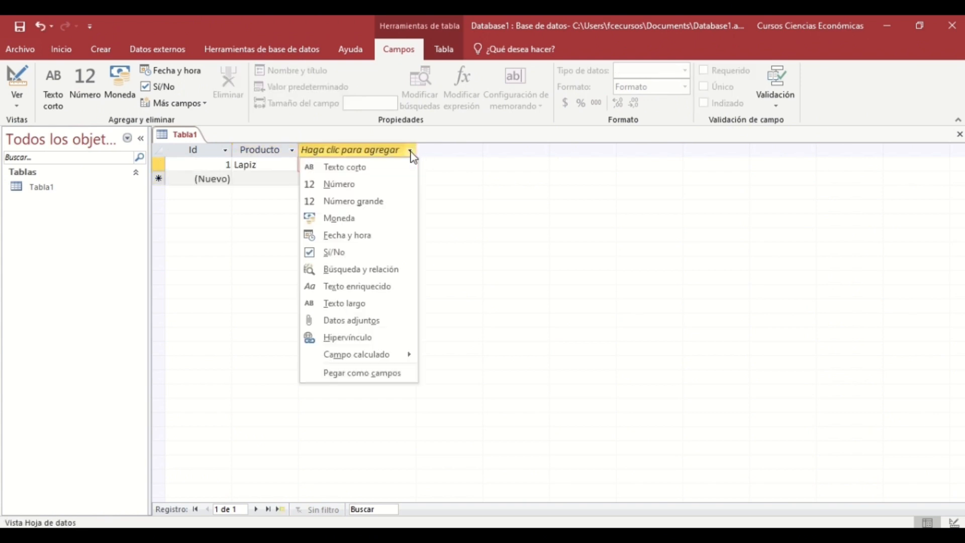
Add a Moneda field named Precio and give Lapiz the price 1.200.
left_click(396, 222)
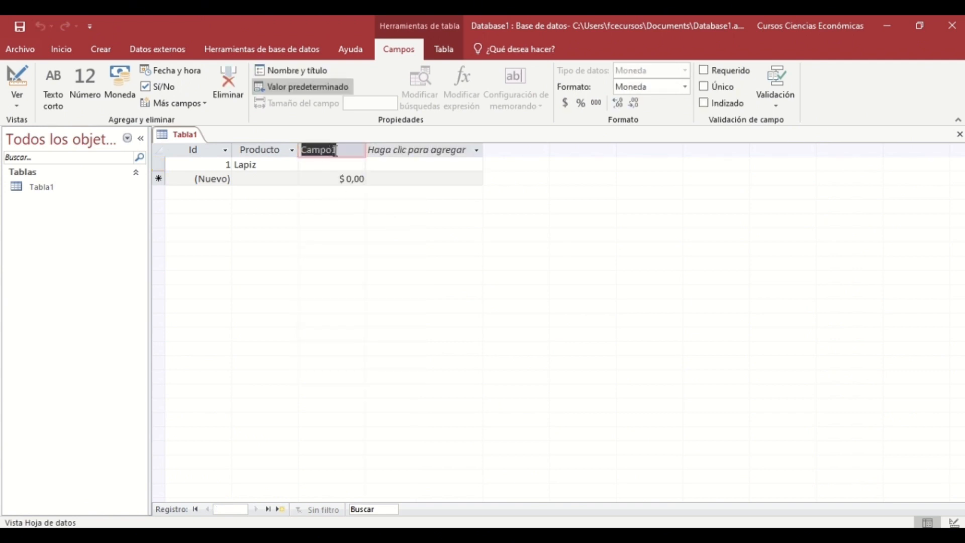
type("Precio")
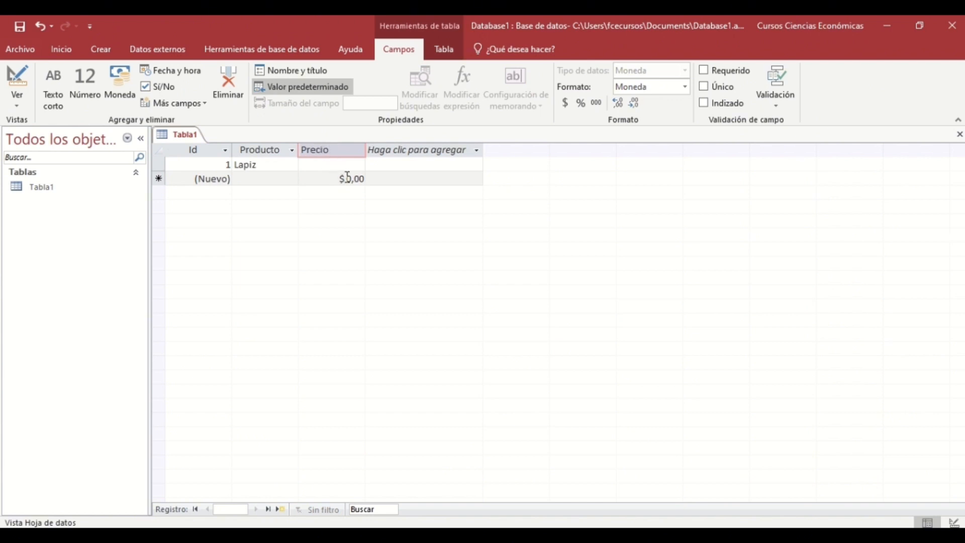
left_click(326, 164)
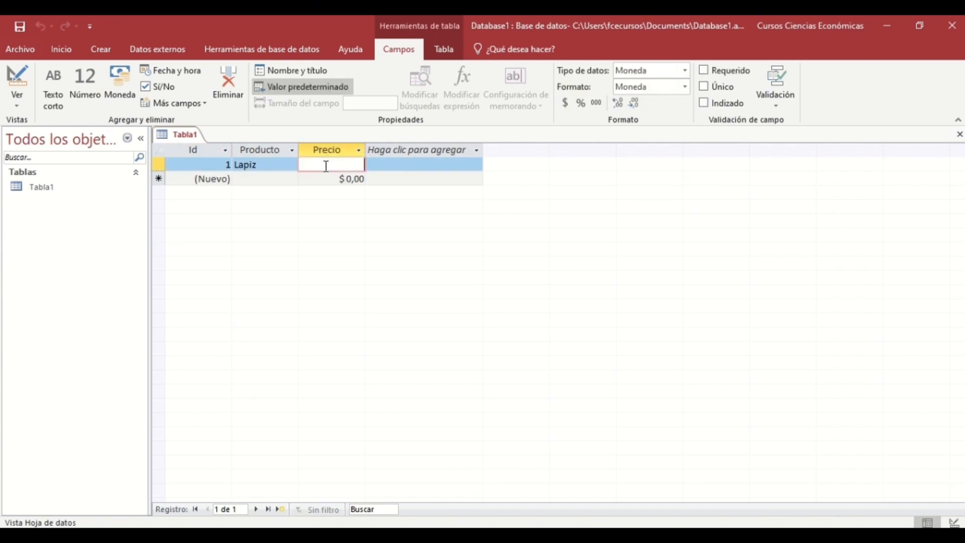
type("1.20")
type("00")
key("Return")
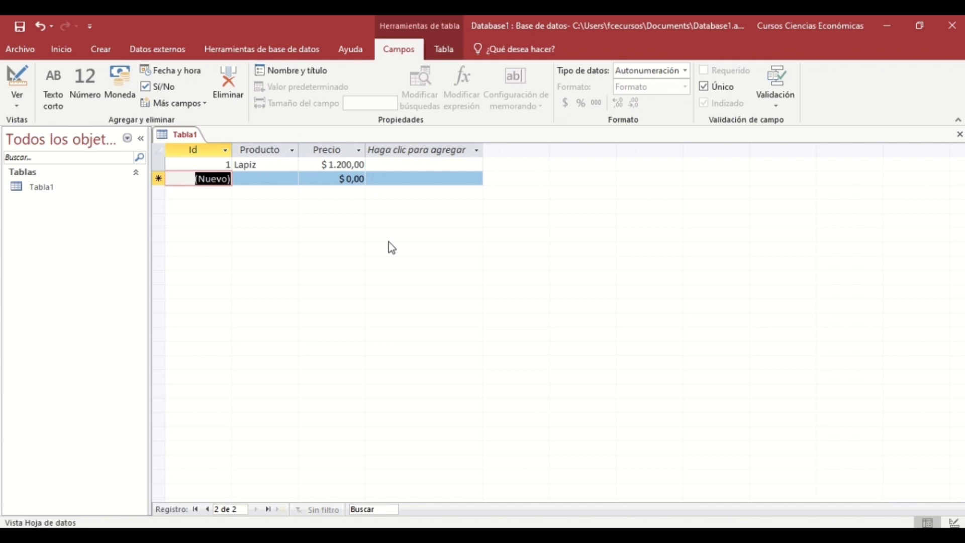
Add records Borrador priced 1.000 and Regla priced 5000.
left_click(251, 179)
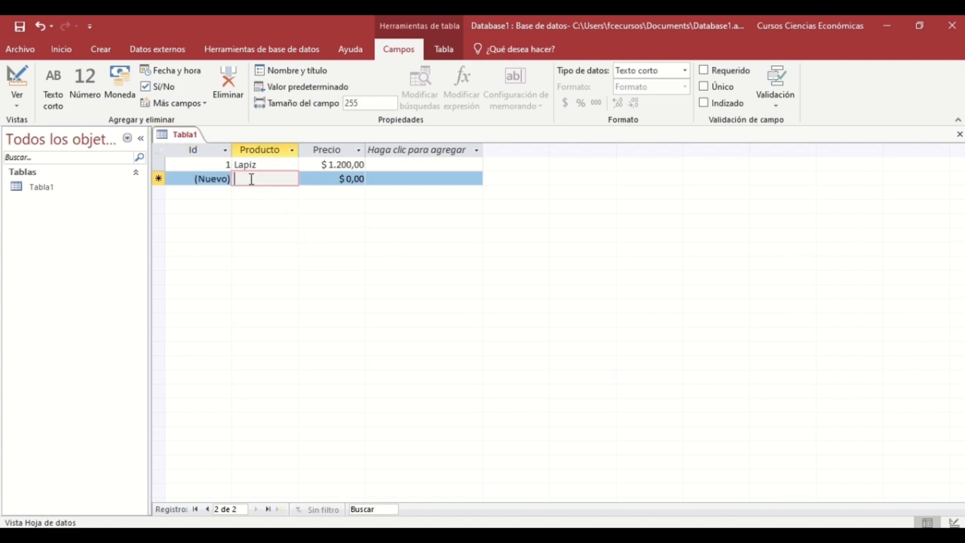
type("Borrador")
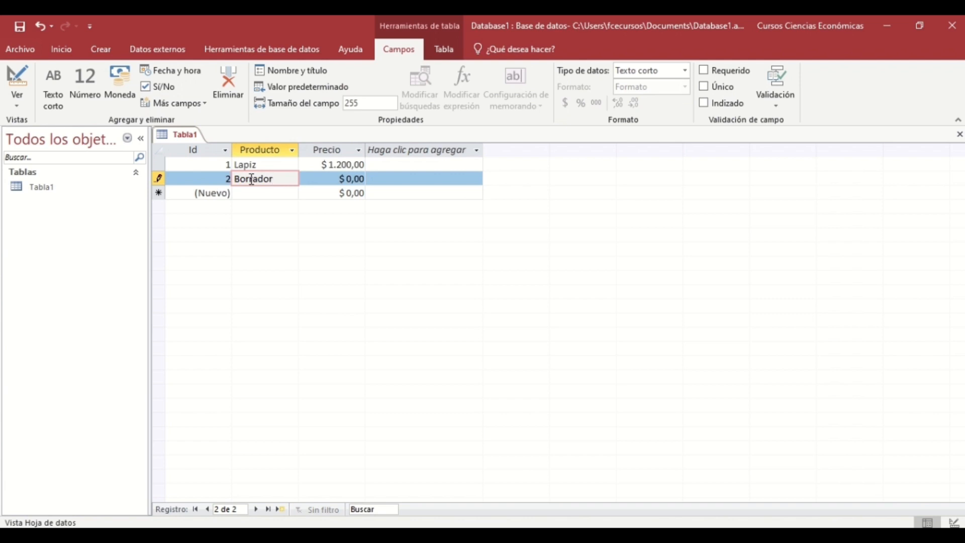
key("Tab")
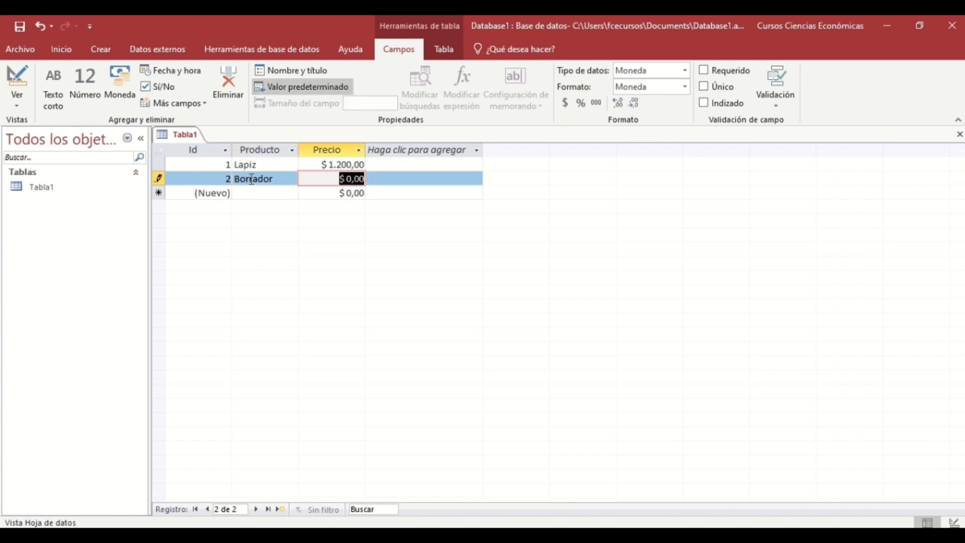
type("1.00")
type("0")
key("Tab")
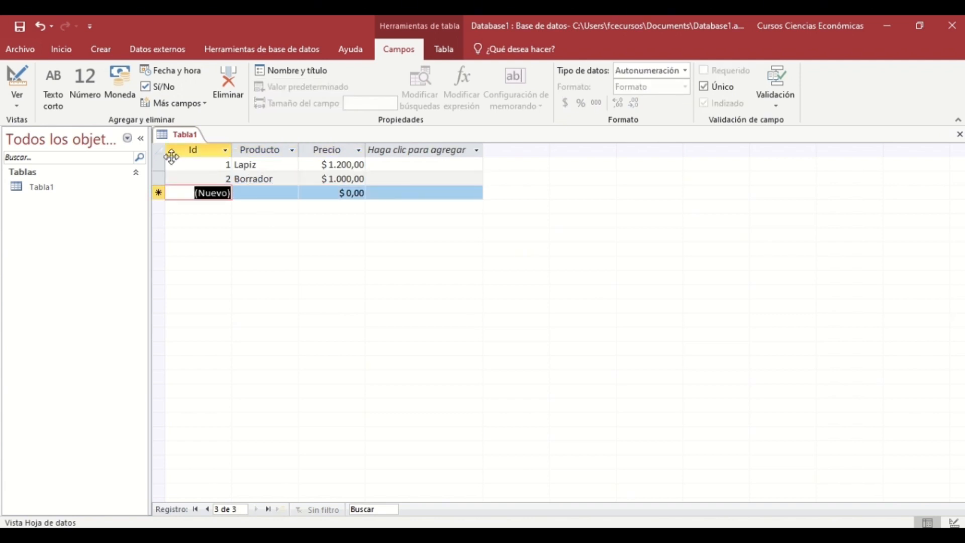
left_click(263, 194)
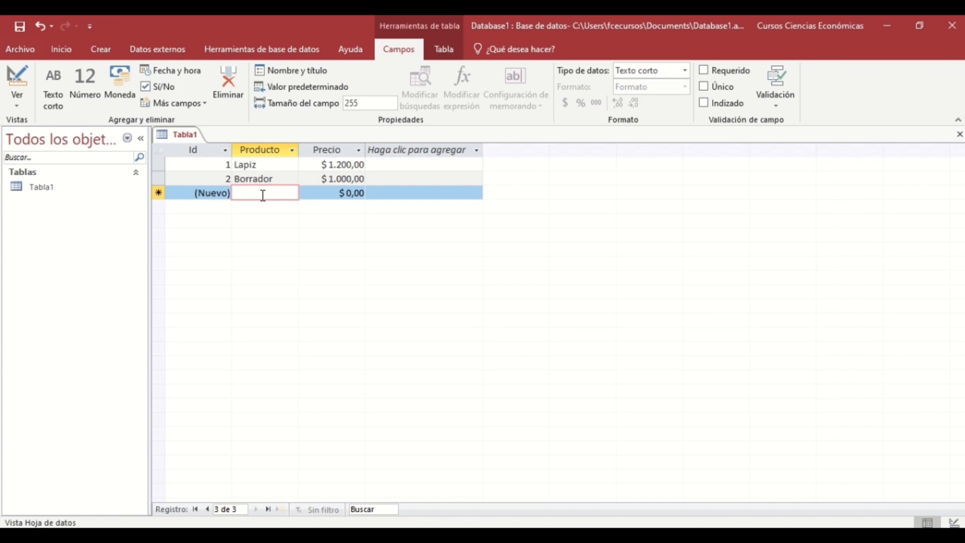
type("Regla")
key("Tab")
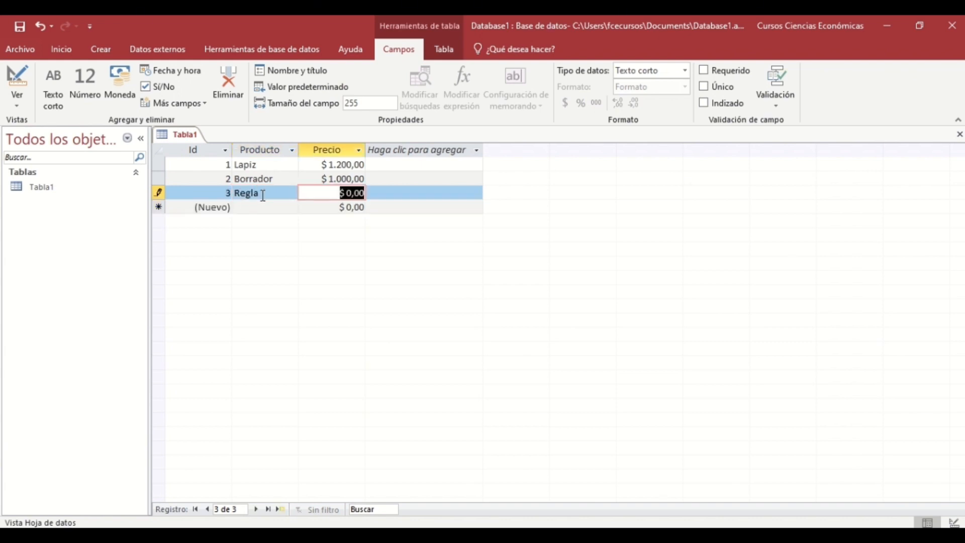
type("5000")
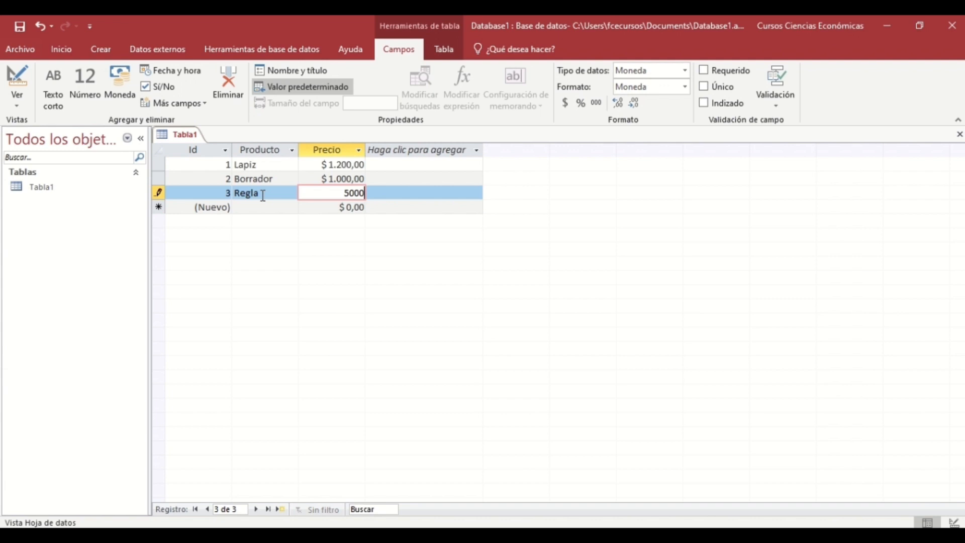
key("Tab")
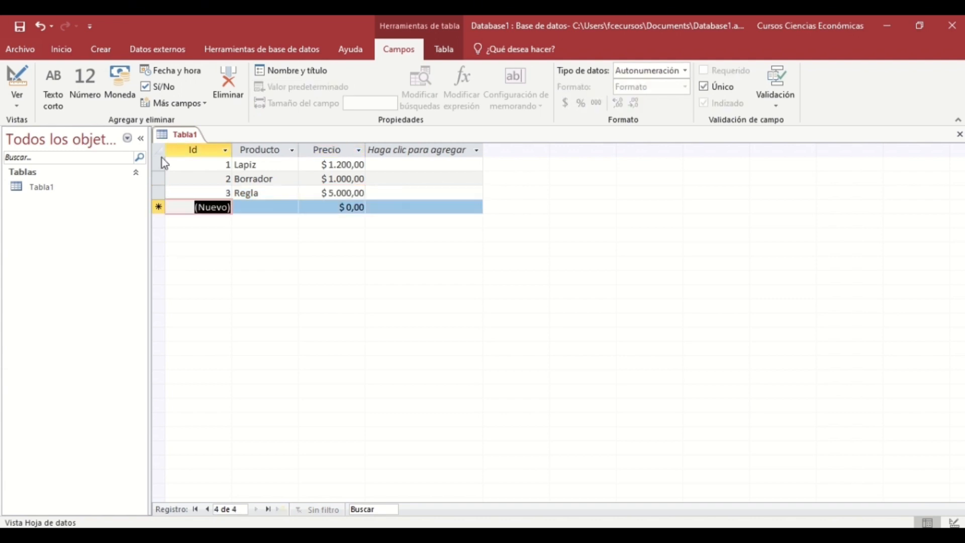
Save Tabla1 under the name Producto from its tab menu, then close the table.
left_click(184, 136)
right_click(186, 141)
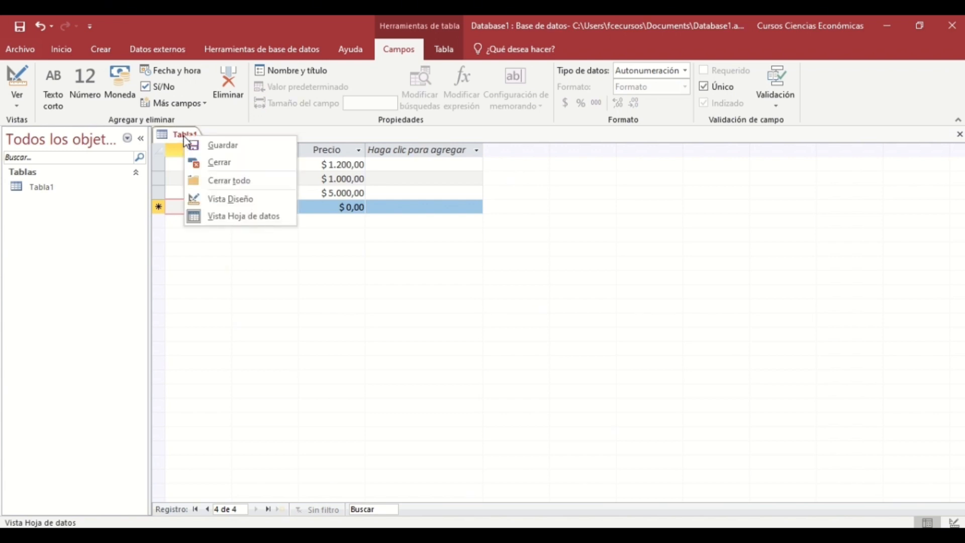
left_click(211, 145)
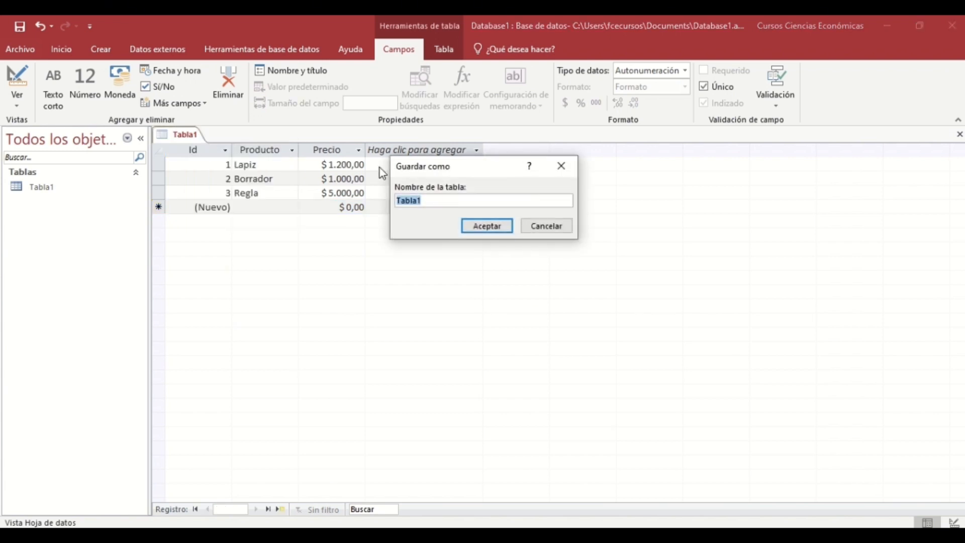
type("Producto")
left_click(500, 225)
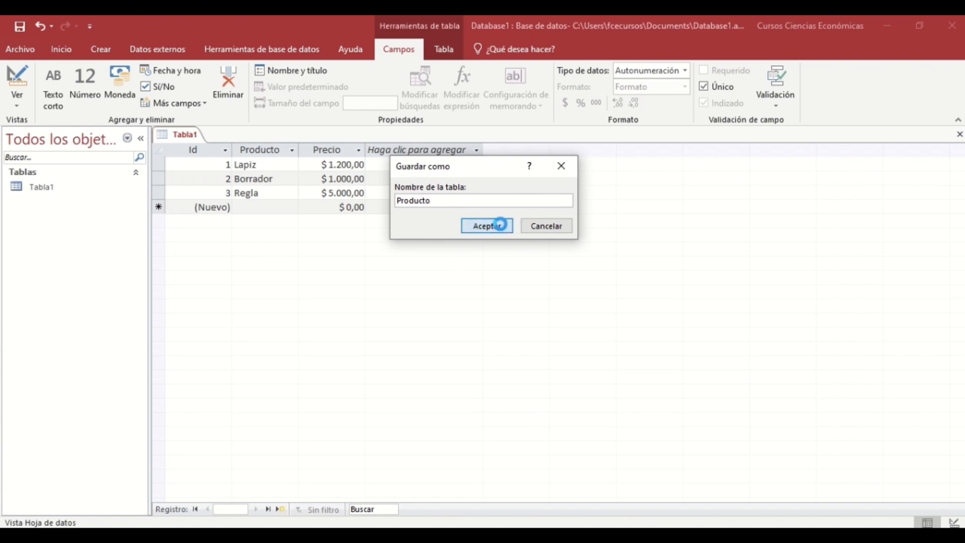
right_click(186, 139)
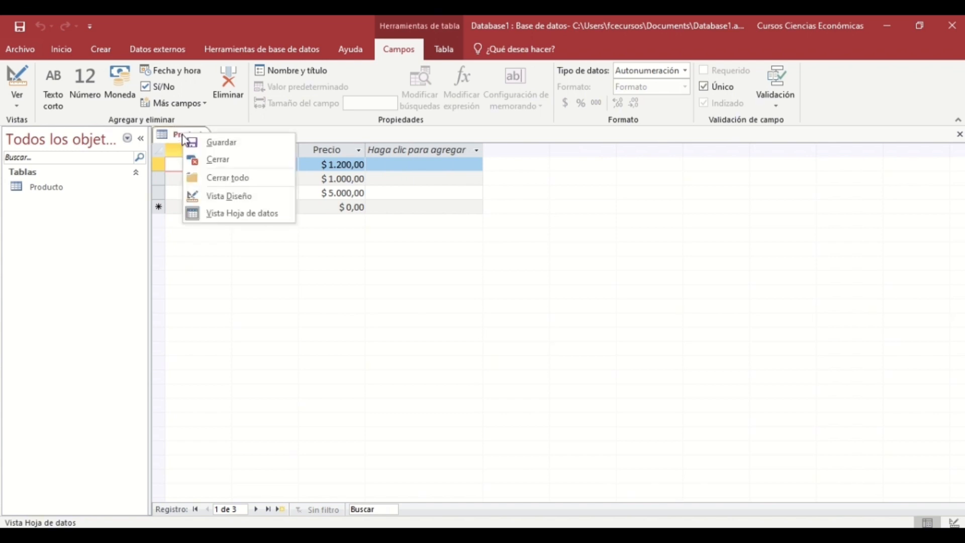
left_click(204, 160)
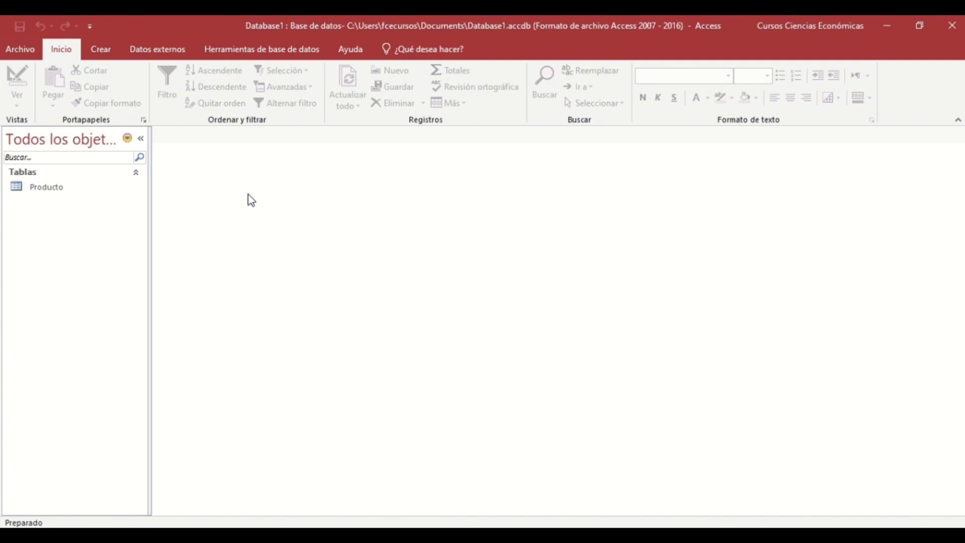
Start a new table in Design view with first field ID Cliente set to Autonumeración.
left_click(107, 51)
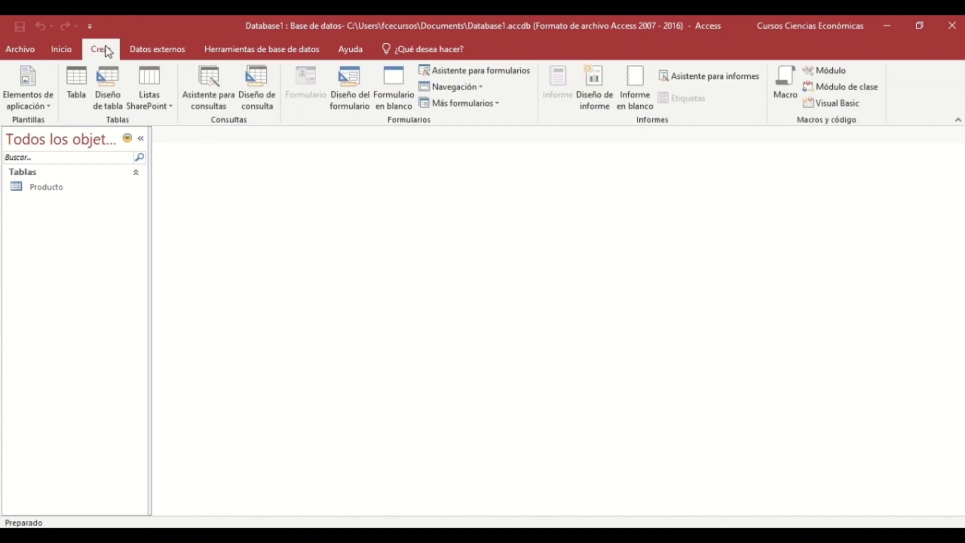
left_click(113, 83)
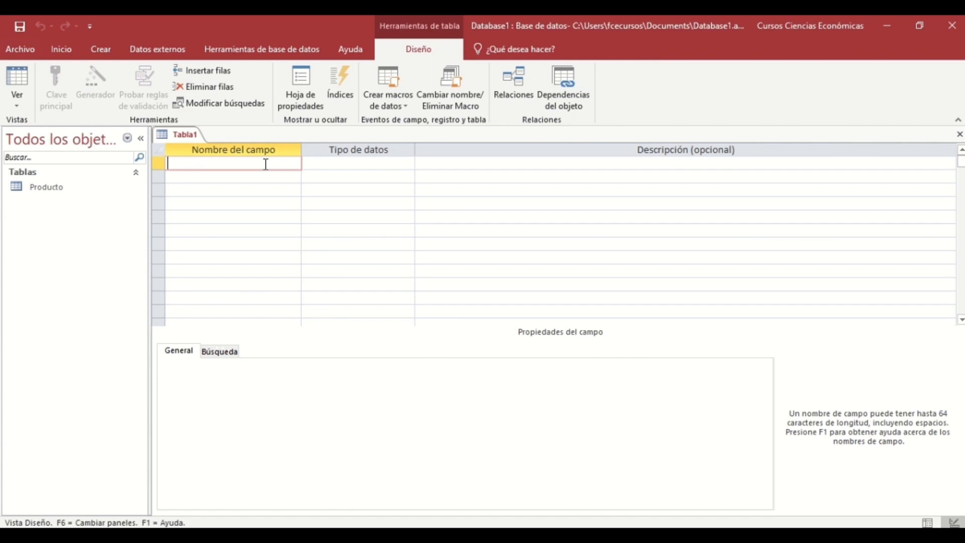
type("ID Cliente")
key("Tab")
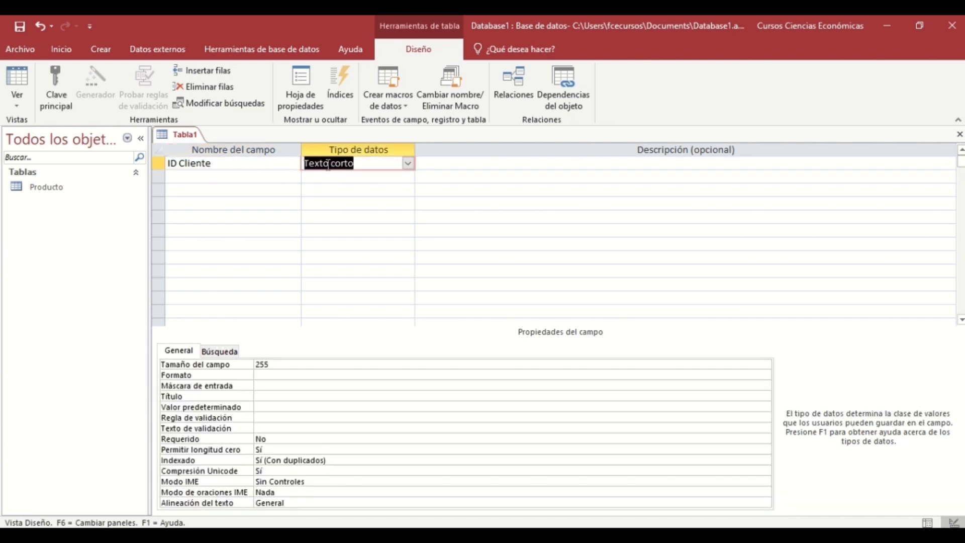
left_click(413, 163)
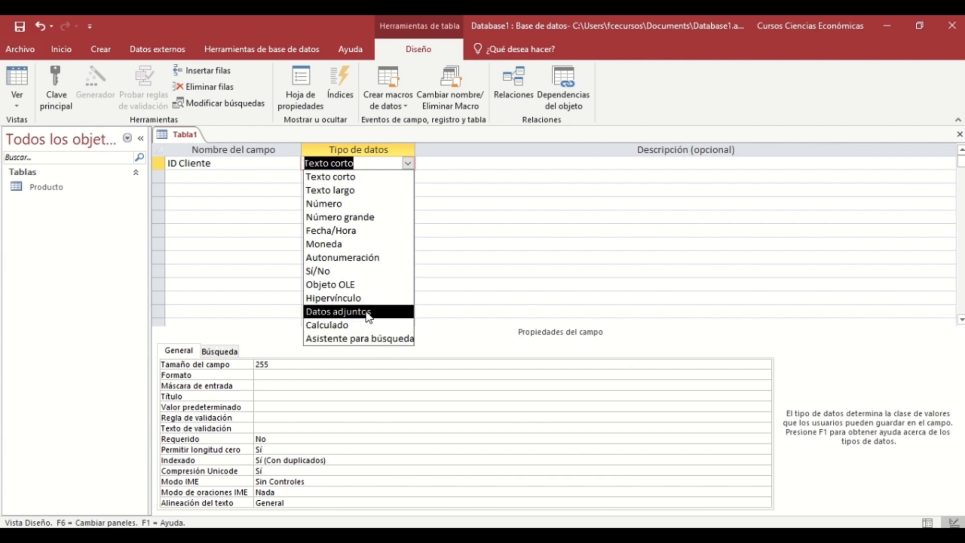
left_click(361, 259)
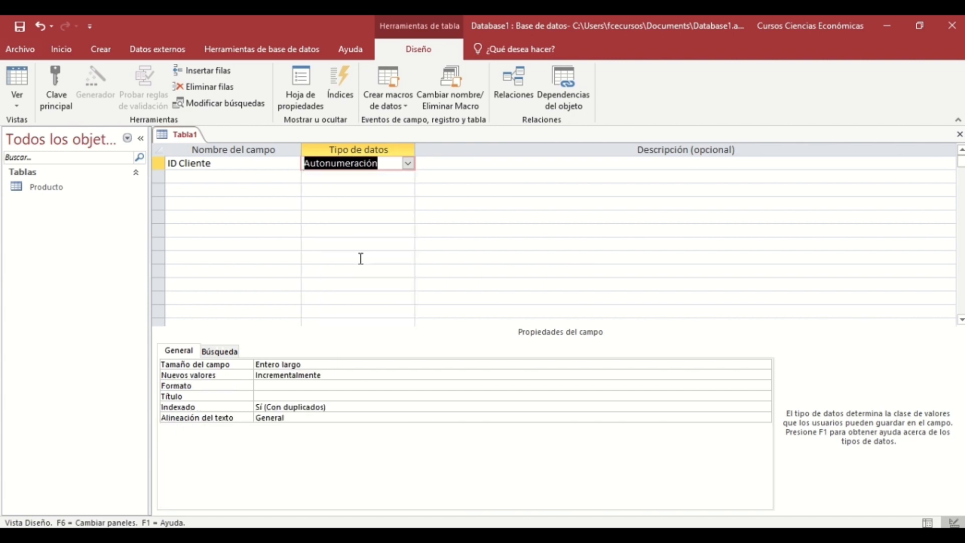
left_click(458, 165)
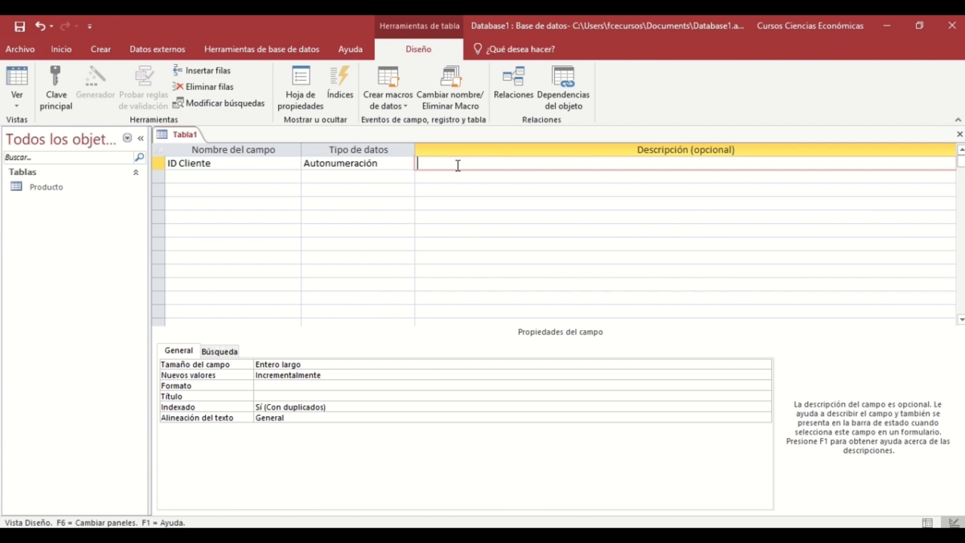
left_click(262, 173)
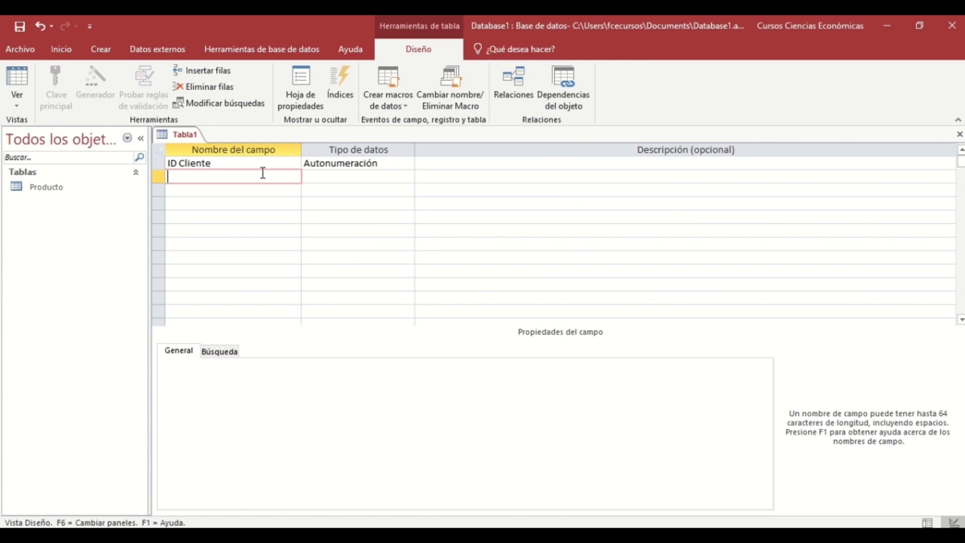
Add field Nombre as Texto corto, described 'Nombre completo del cliente'.
type("Nombre")
left_click(333, 178)
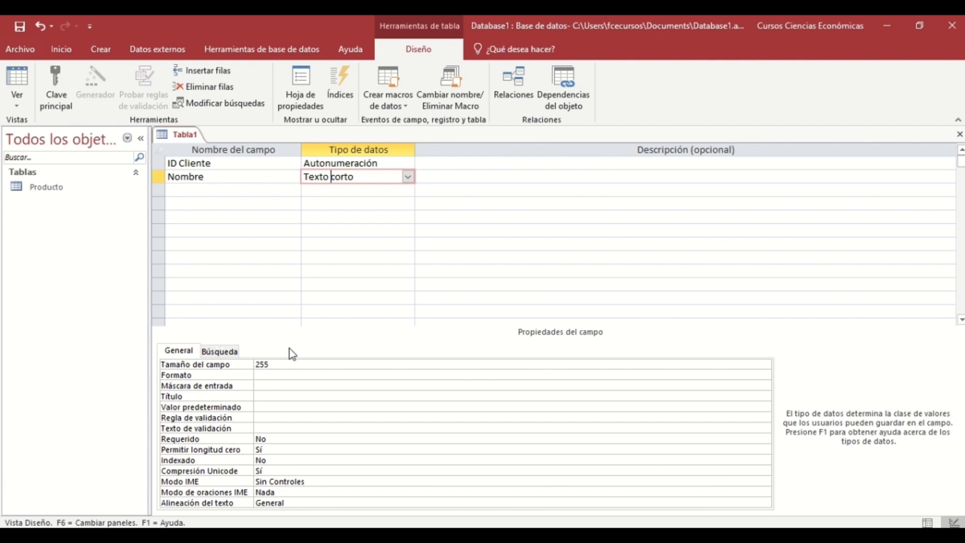
left_click(451, 180)
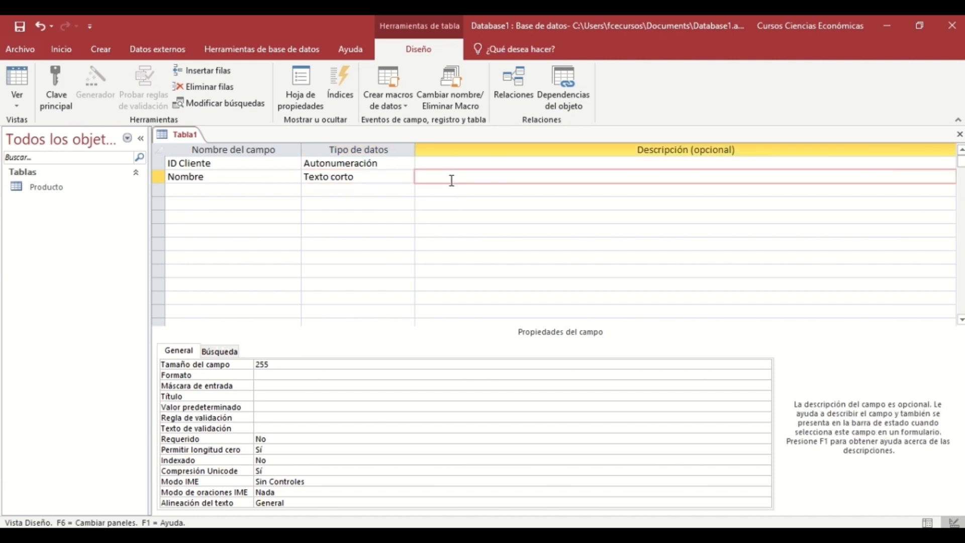
type("Nombre completo del cliente")
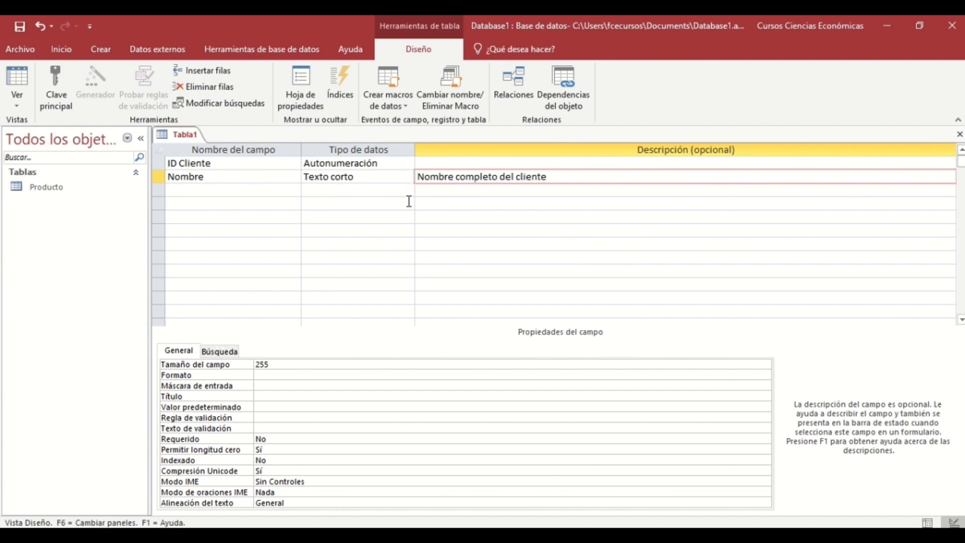
left_click(393, 189)
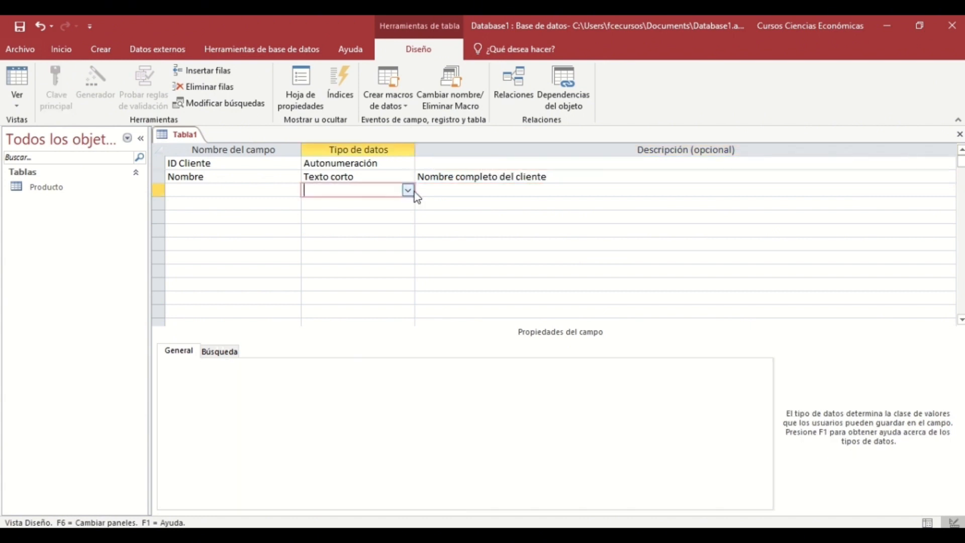
Add a Fecha/Hora field named Fecha with description 'Fecha de la compra'.
left_click(408, 191)
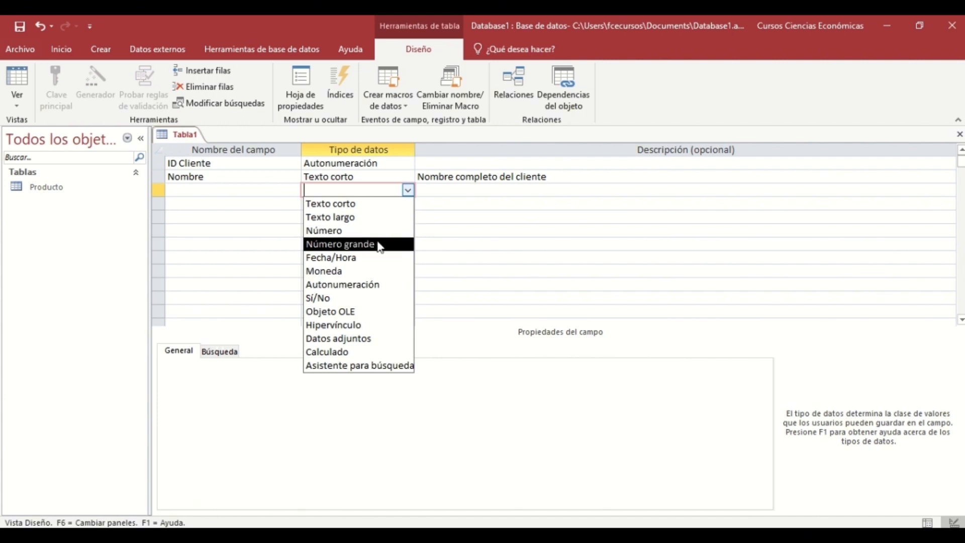
left_click(362, 258)
left_click(243, 193)
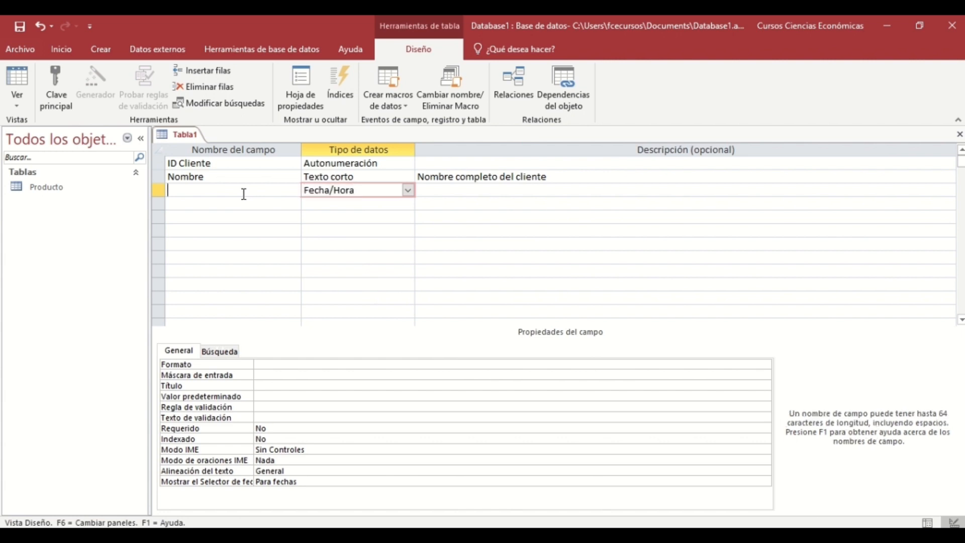
type("Fecha")
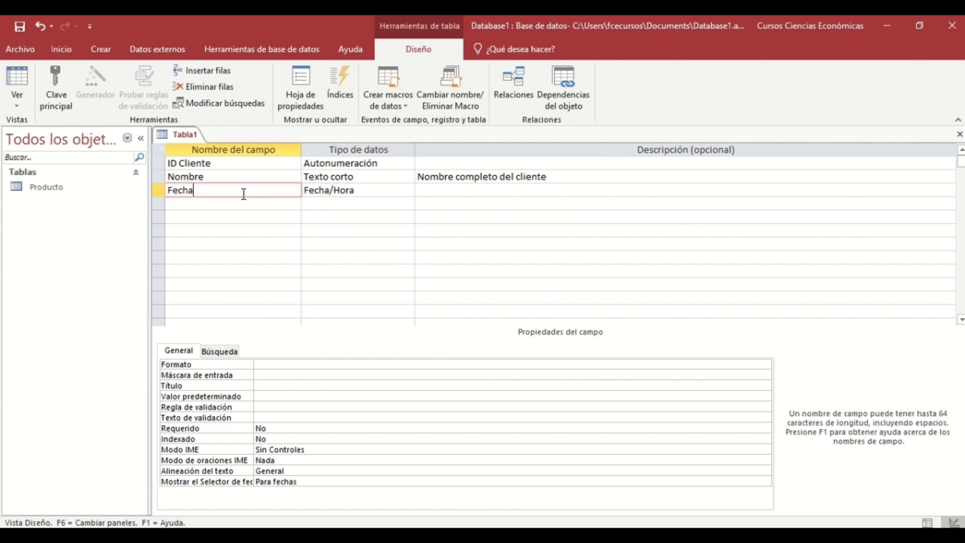
key("Tab")
key("Tab")
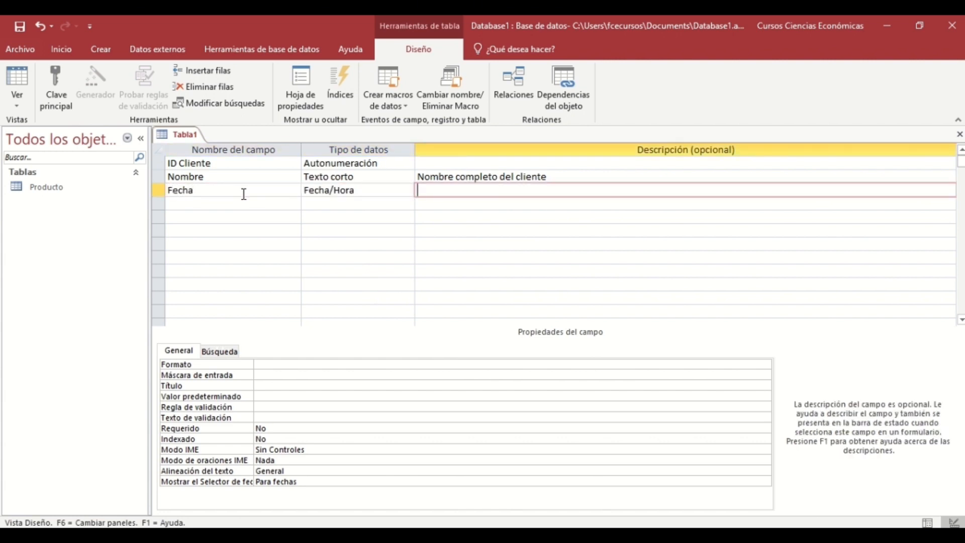
type("Fecha de la compra")
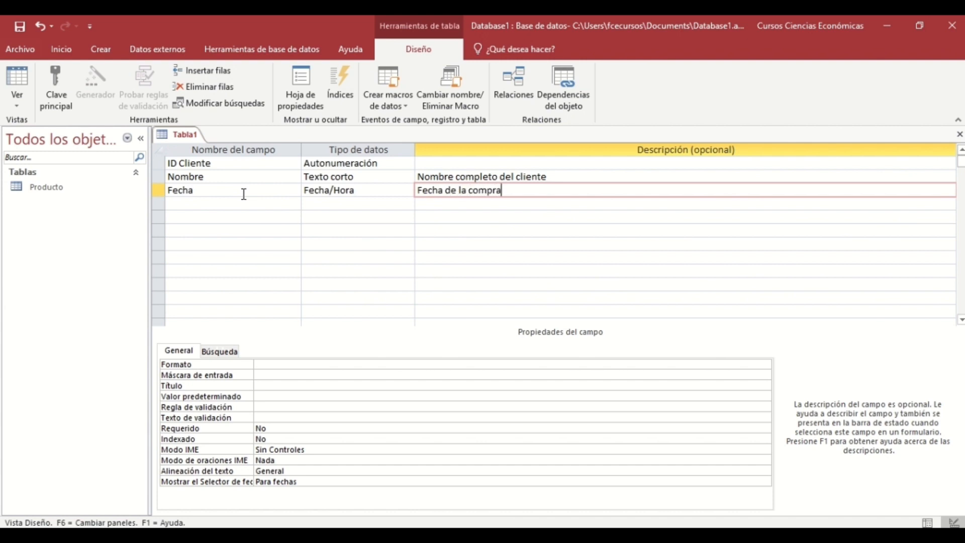
left_click(387, 205)
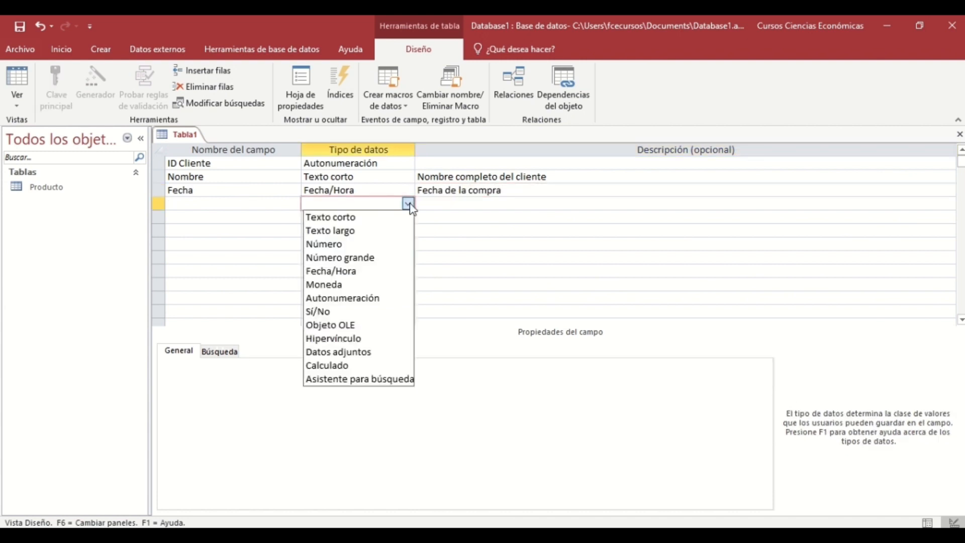
left_click(408, 205)
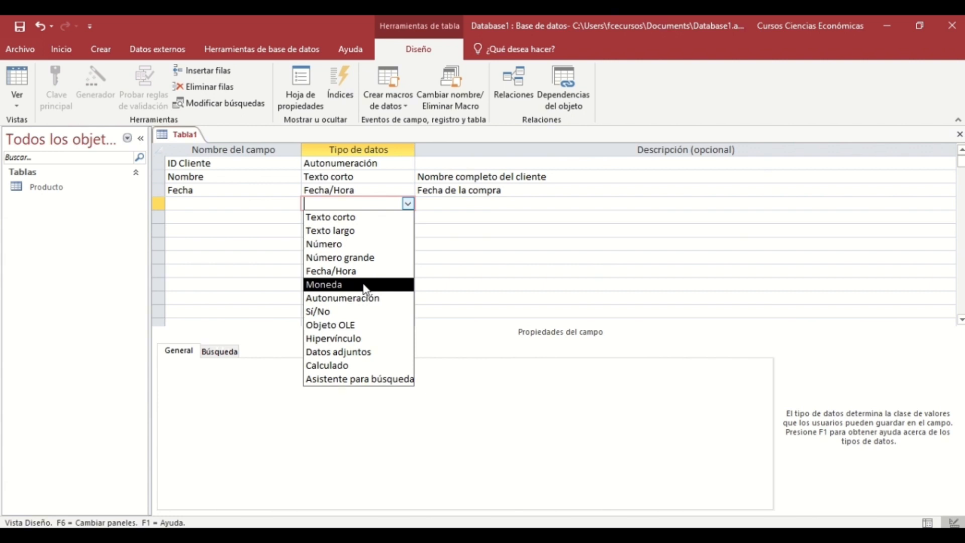
Set the fourth field to Sí/No and name it Cliente antiguo.
left_click(353, 312)
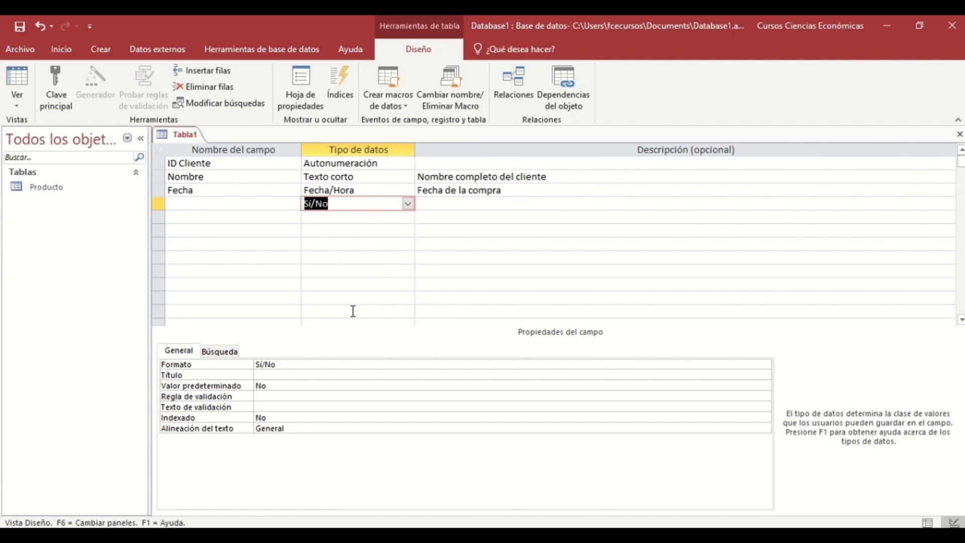
left_click(253, 208)
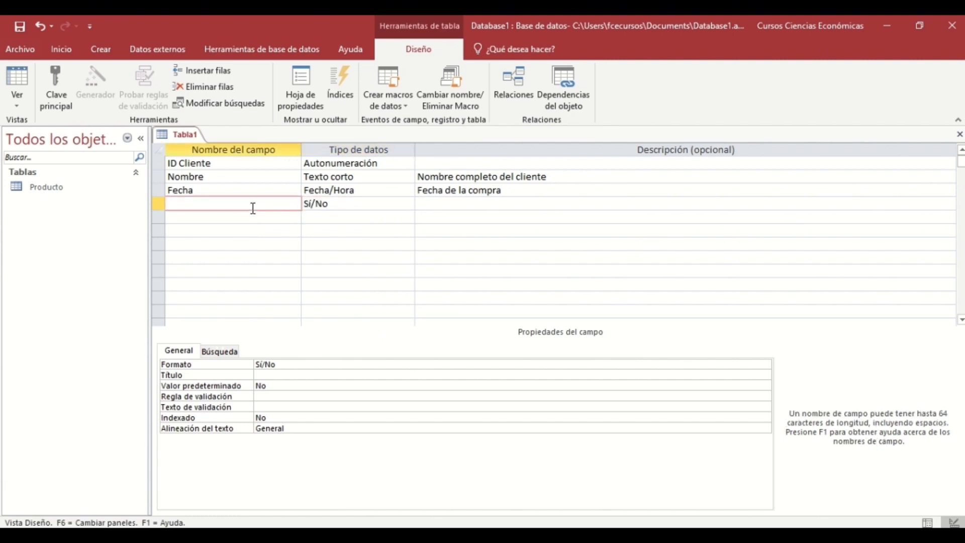
type("Cliente antiguo")
key("Tab")
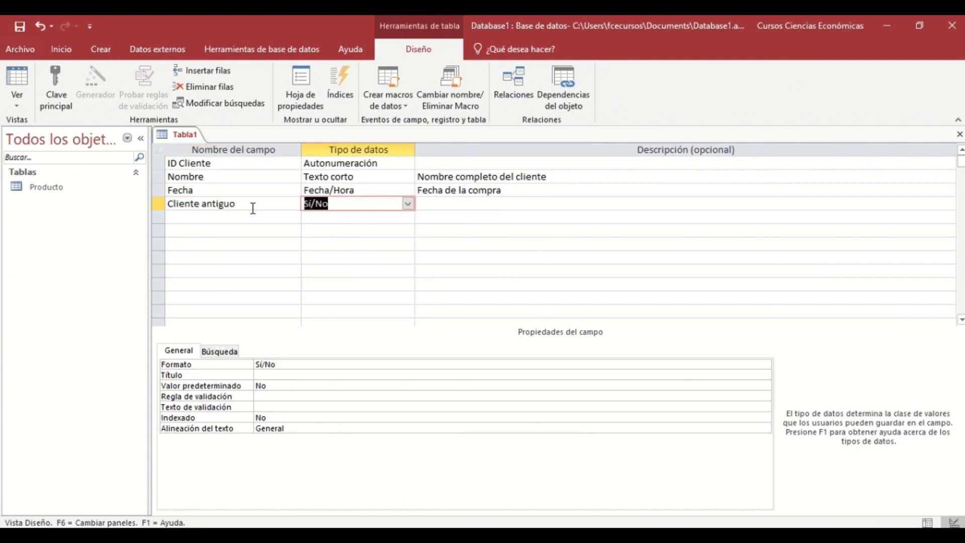
left_click(323, 218)
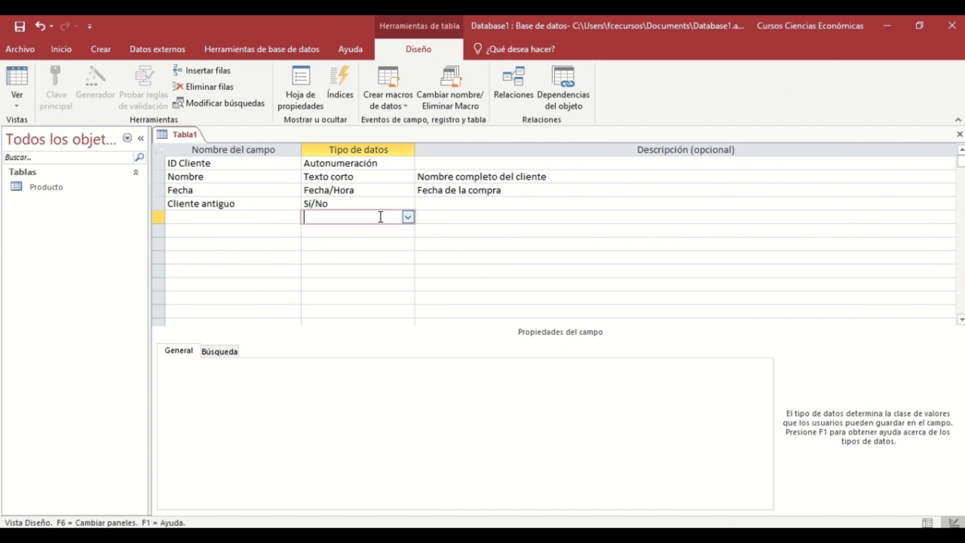
Add a fifth field, Cedula, with the Datos adjuntos type.
left_click(407, 217)
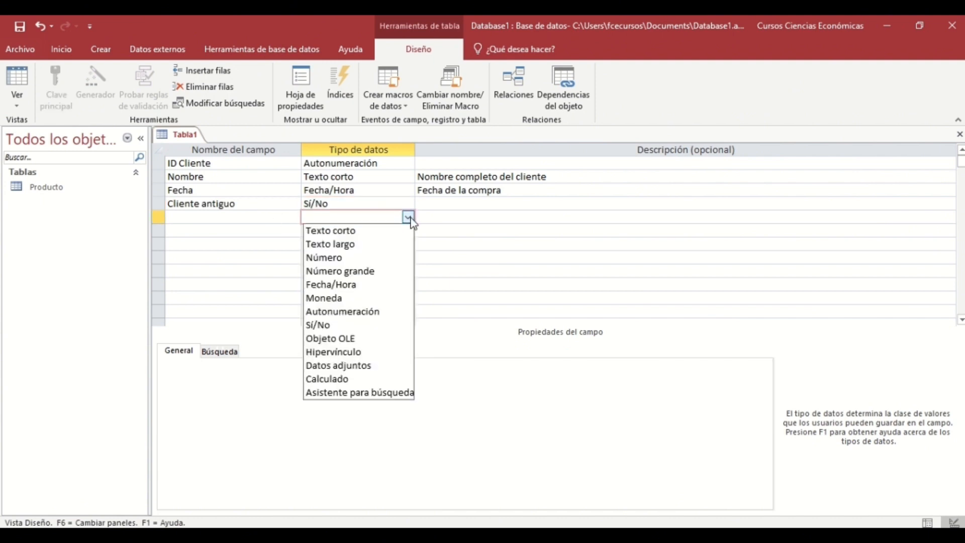
left_click(366, 373)
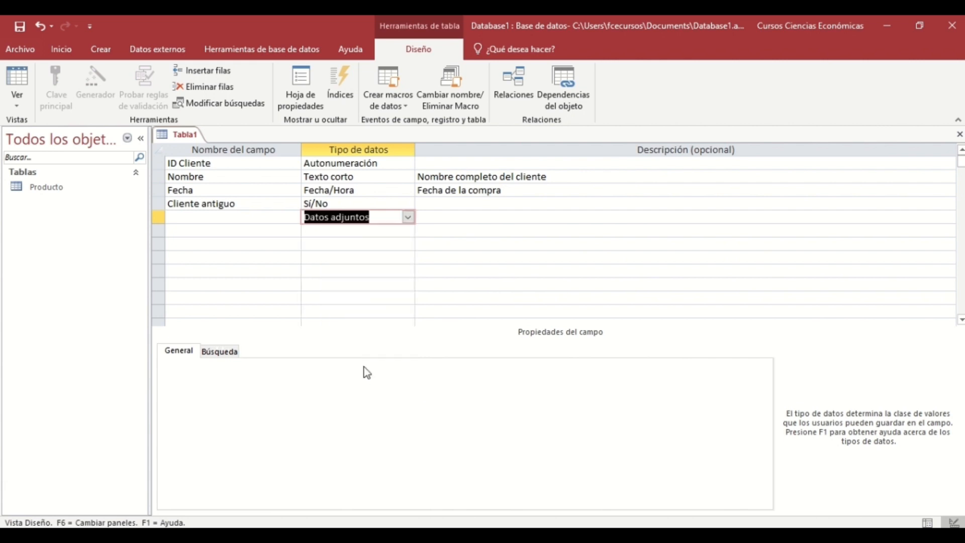
left_click(248, 218)
type("Cedula")
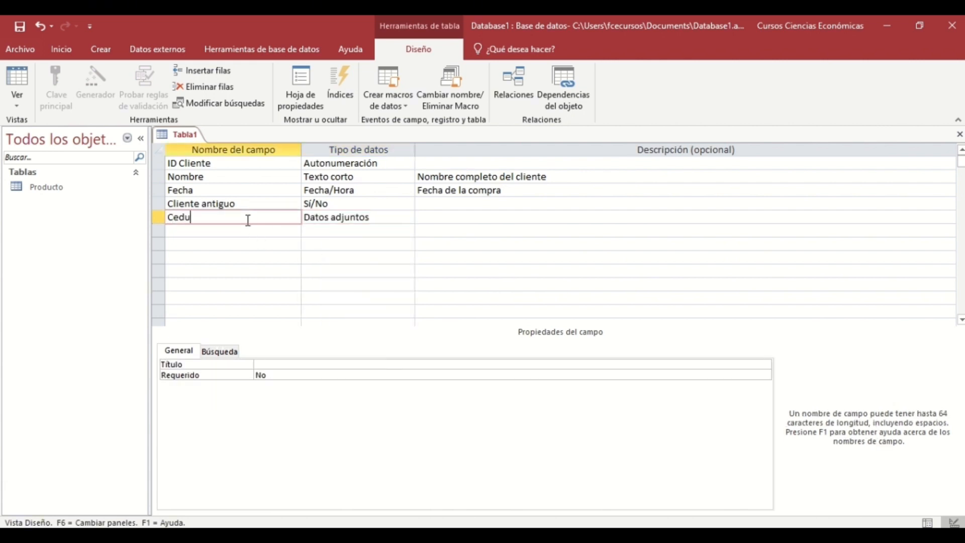
key("Tab")
key("Tab")
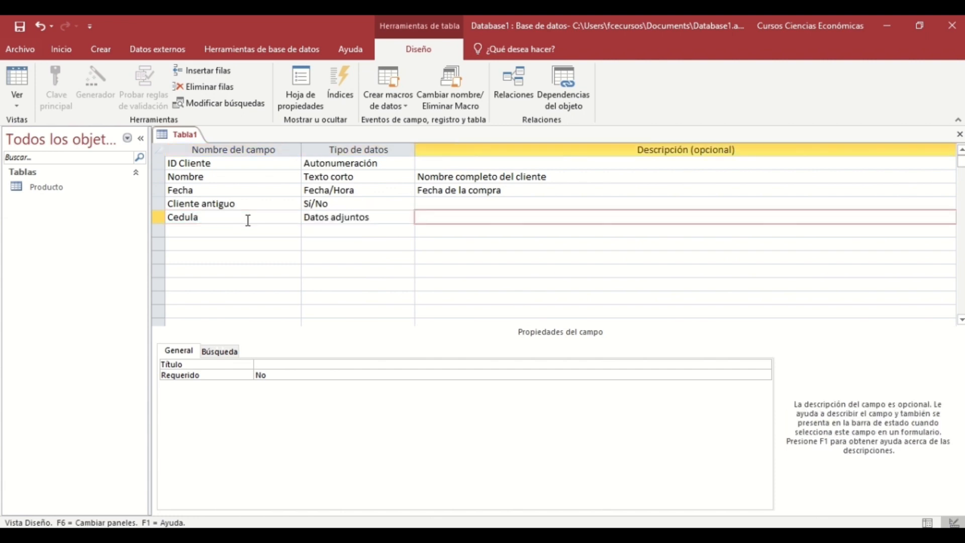
key("Tab")
key("Tab")
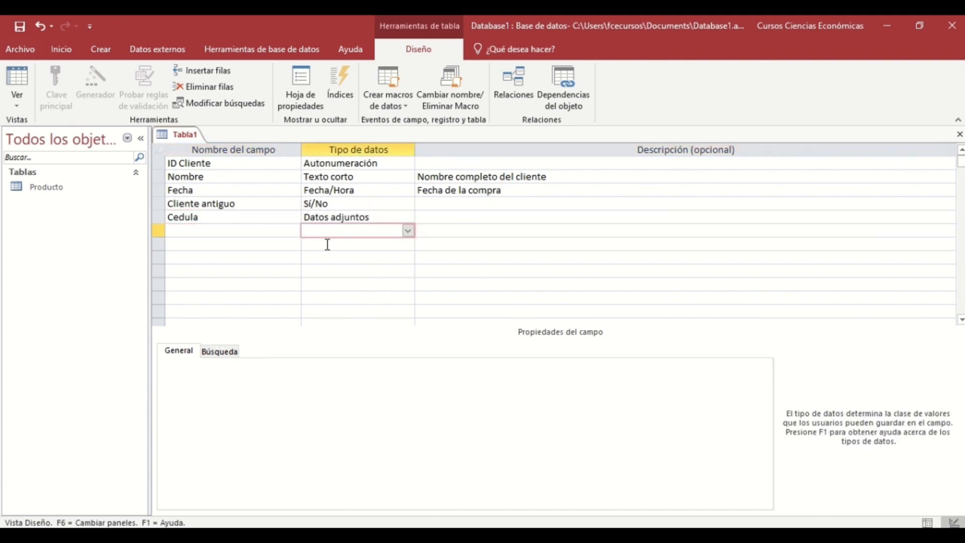
left_click(408, 232)
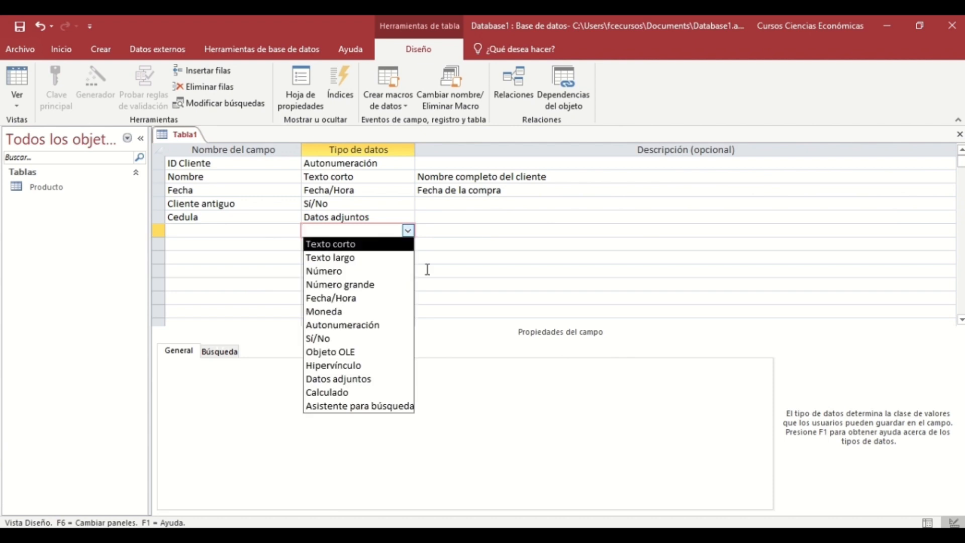
Make the sixth field a lookup with hand-typed values, entering Azuk as the first value.
left_click(368, 406)
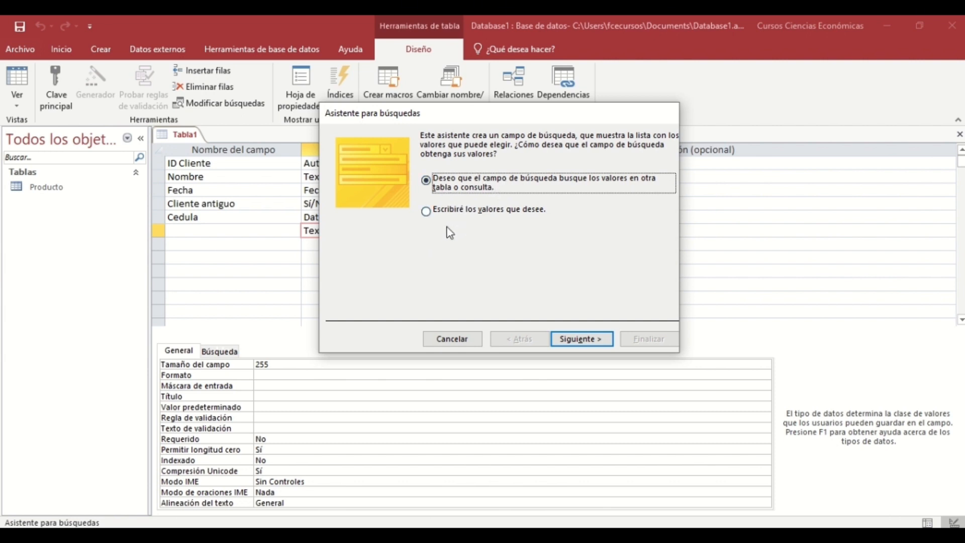
left_click(425, 213)
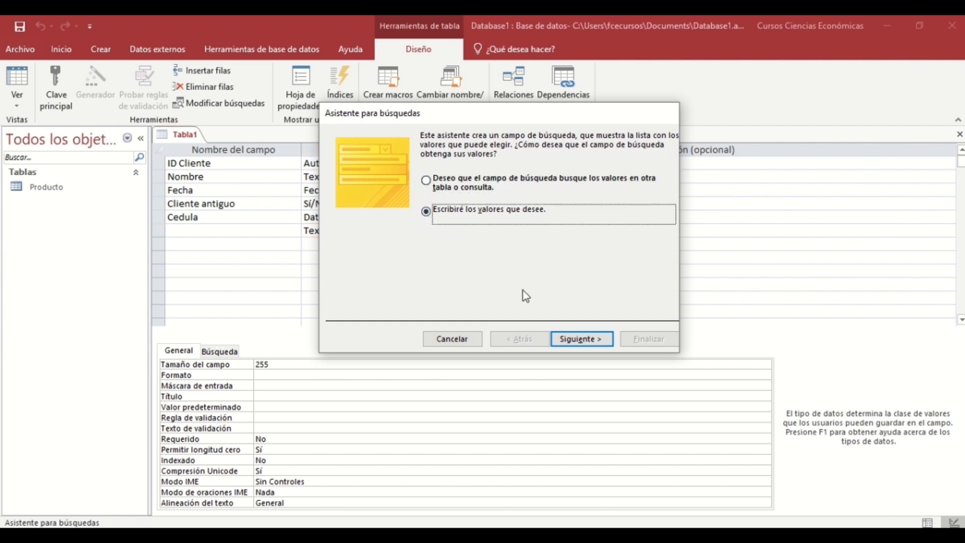
left_click(573, 340)
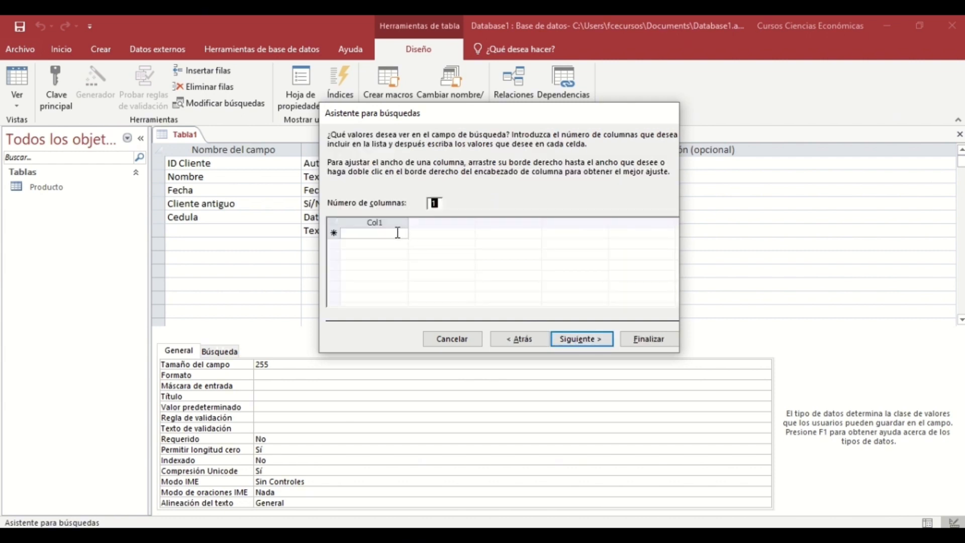
left_click(397, 233)
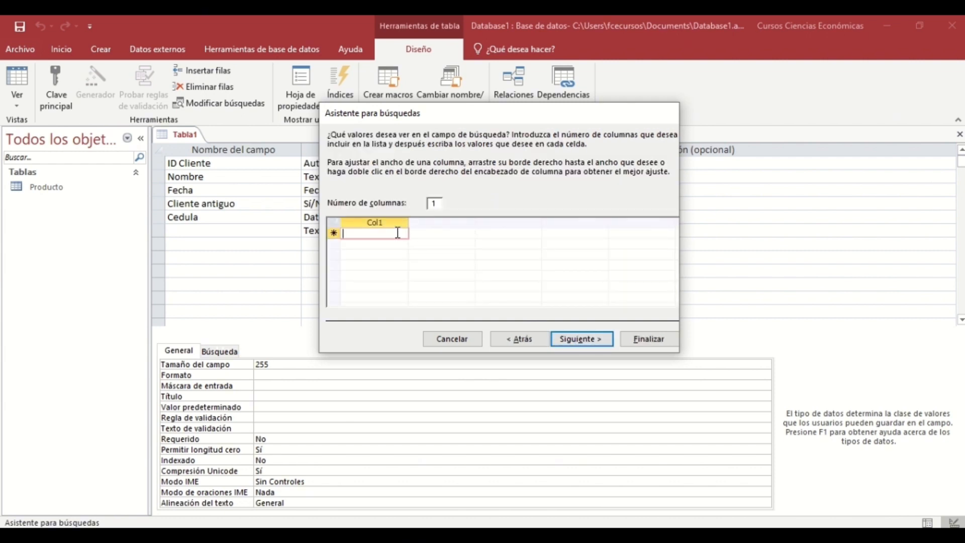
type("Azuk")
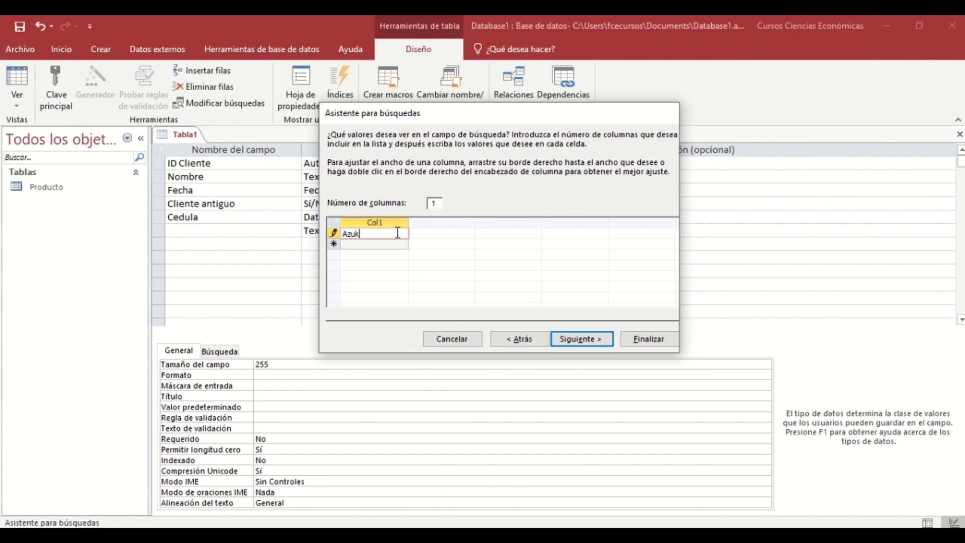
key("Return")
Add Rojo, Amarillo and Verde below Azuk in the lookup value list.
type("Rojo")
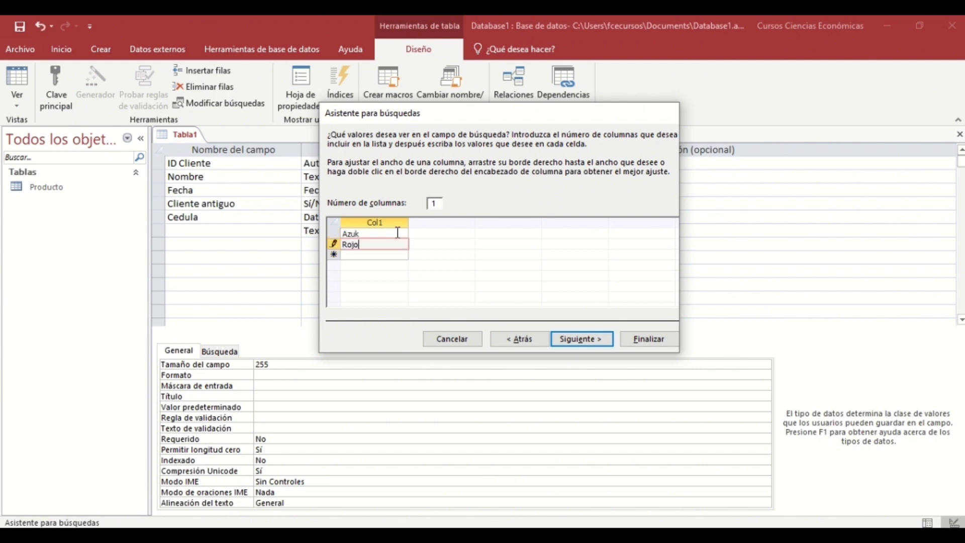
key("Return")
type("Amarillo")
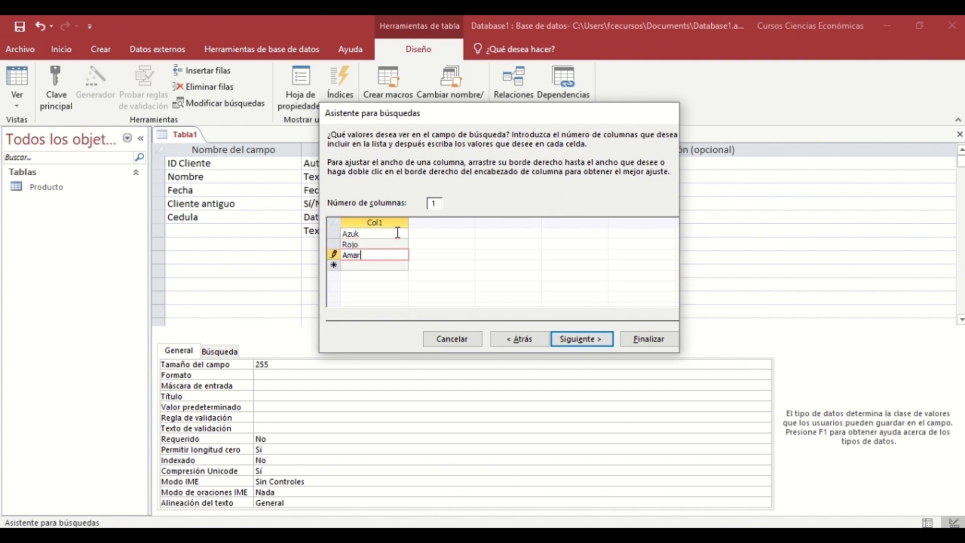
key("Return")
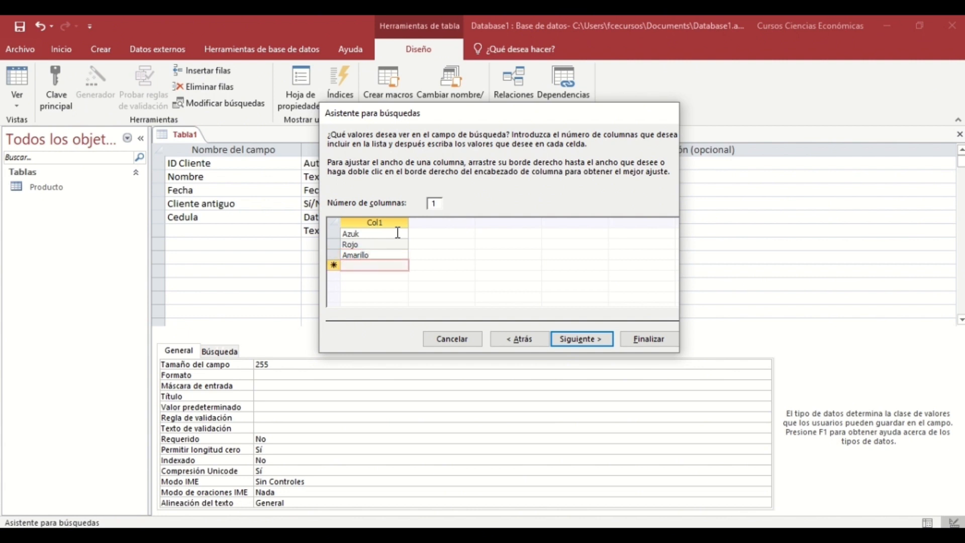
type("Verde")
left_click(375, 233)
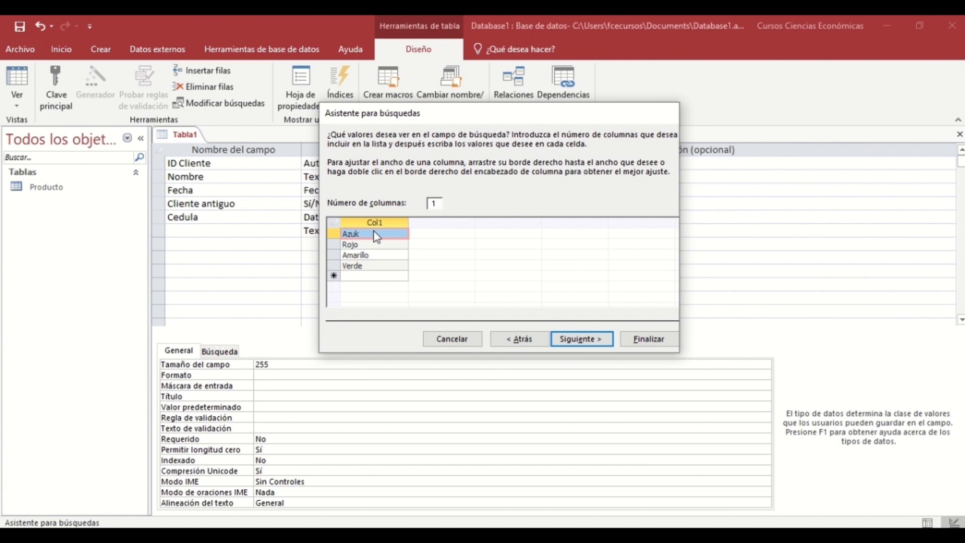
Finish the Lookup Wizard, creating the Col1 lookup field.
left_click(576, 338)
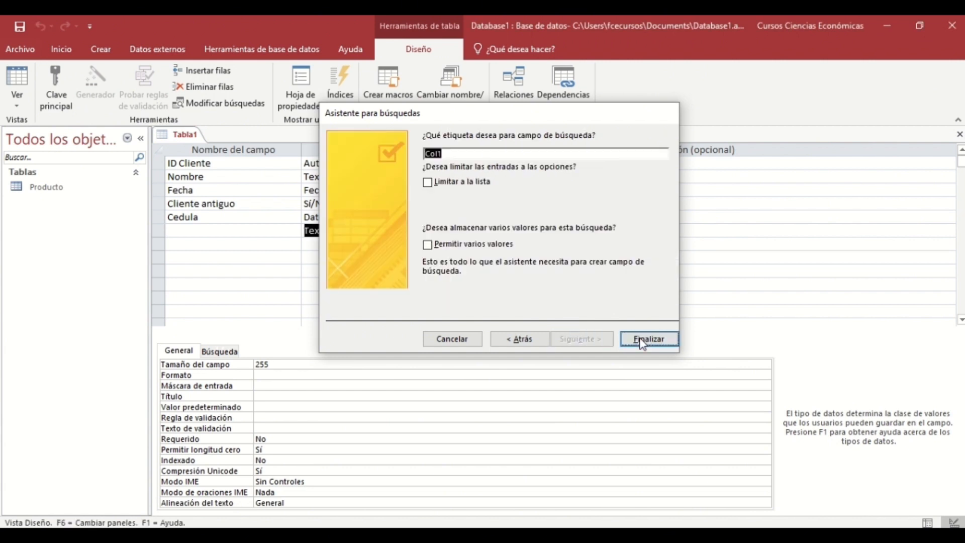
left_click(642, 343)
double_click(188, 229)
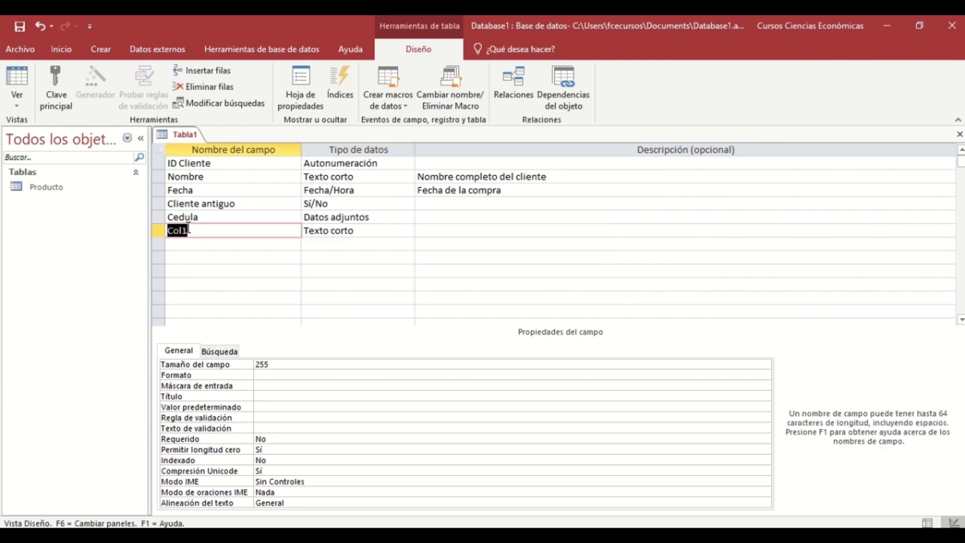
Rename the Col1 field to 'Color favorito' and switch the table to Datasheet view.
type("Color favorito")
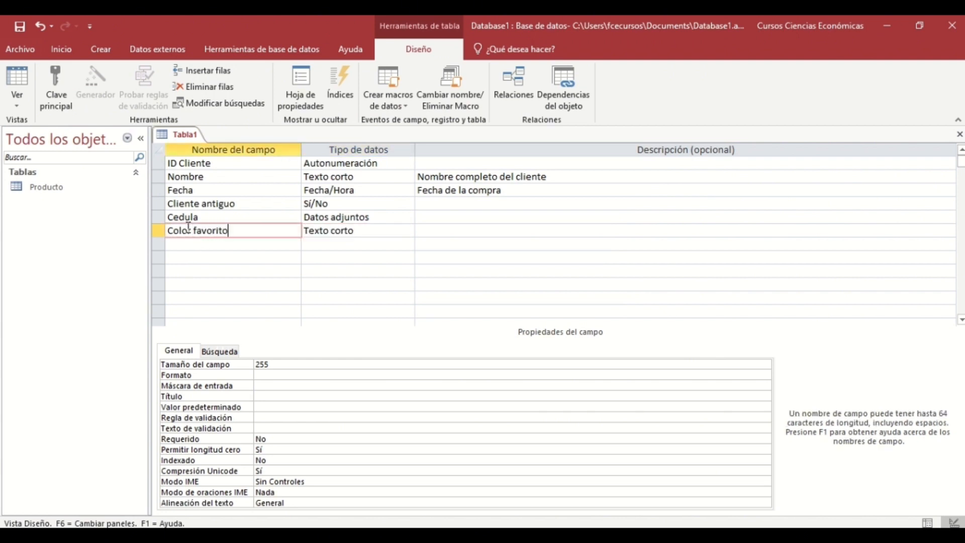
key("Tab")
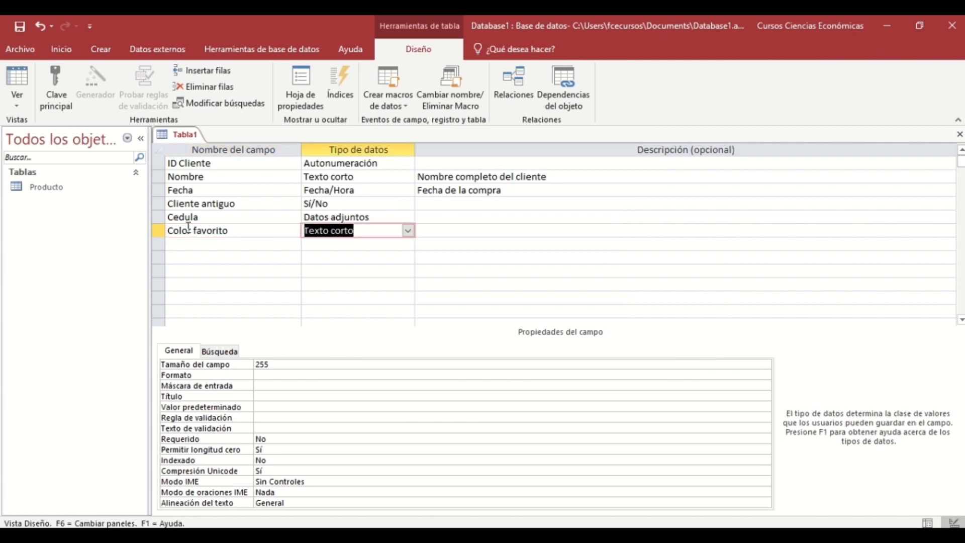
left_click(926, 524)
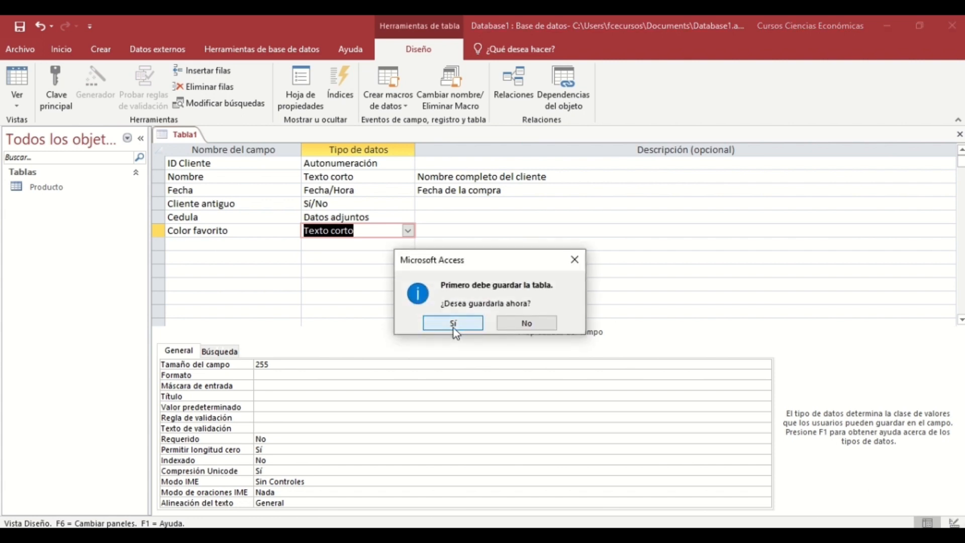
Save the table as 'Cliente', declining the automatic primary key.
left_click(453, 323)
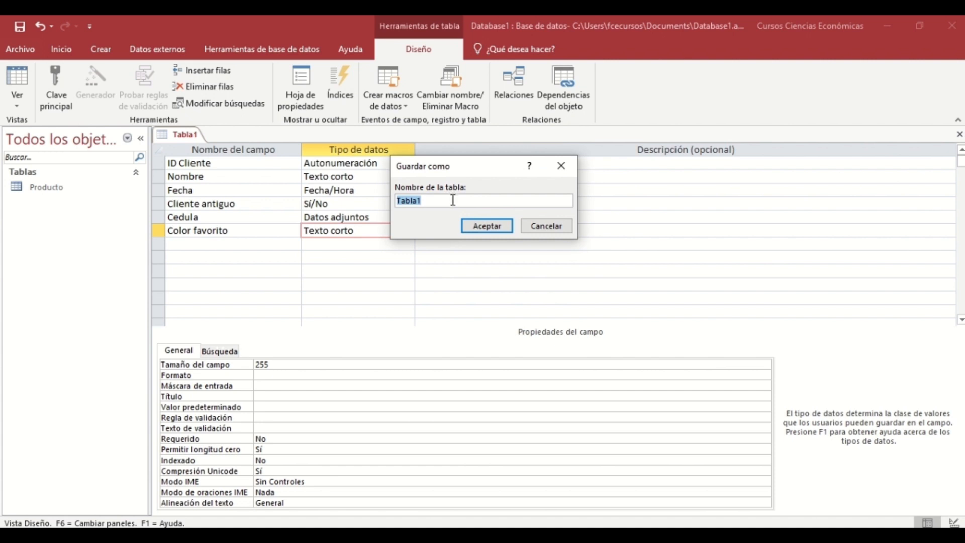
type("Cliente")
left_click(488, 224)
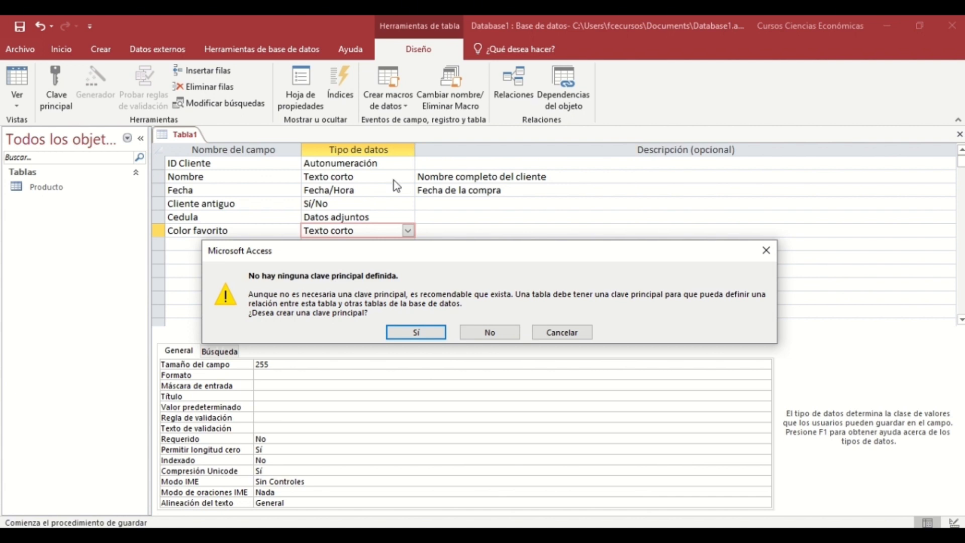
left_click(487, 333)
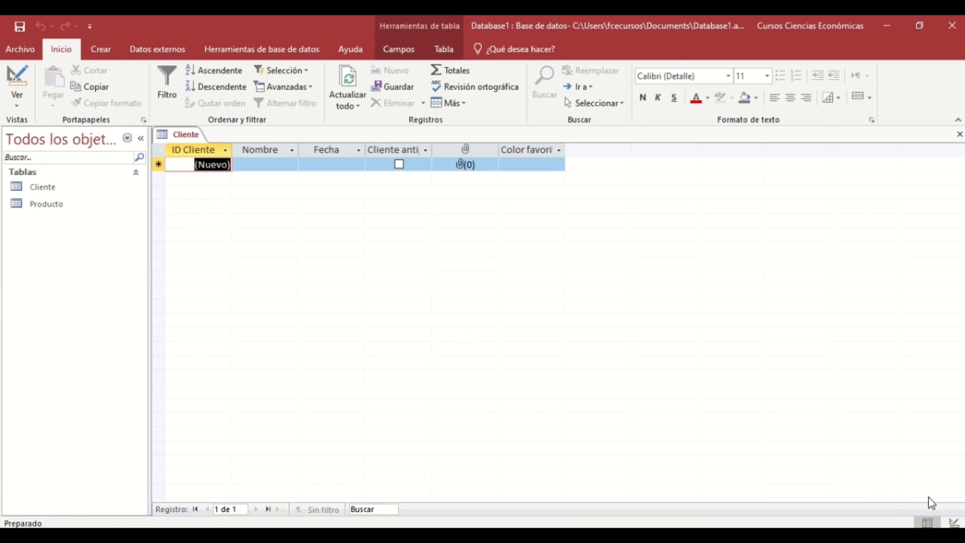
In Design view make ID Cliente the primary key, then save and return to Datasheet view.
left_click(954, 523)
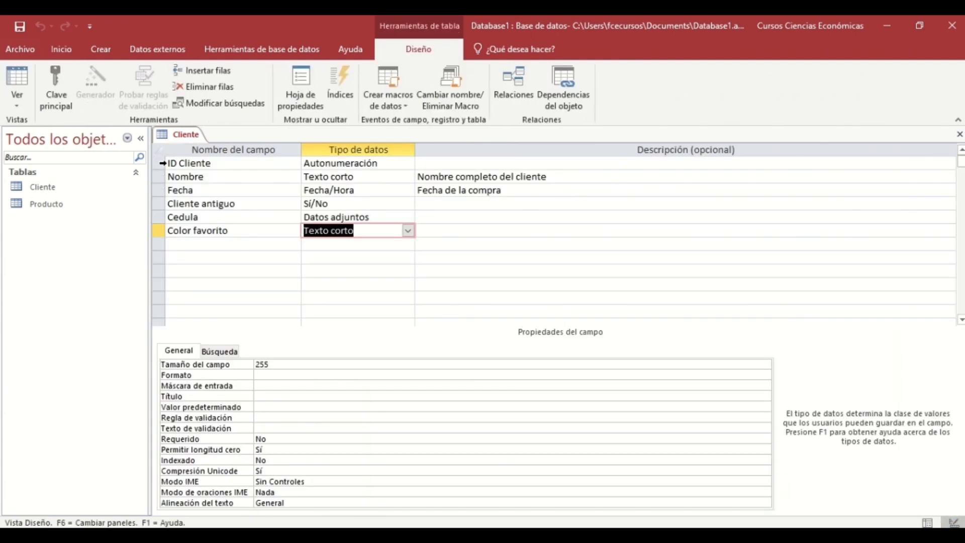
left_click(171, 163)
left_click(158, 163)
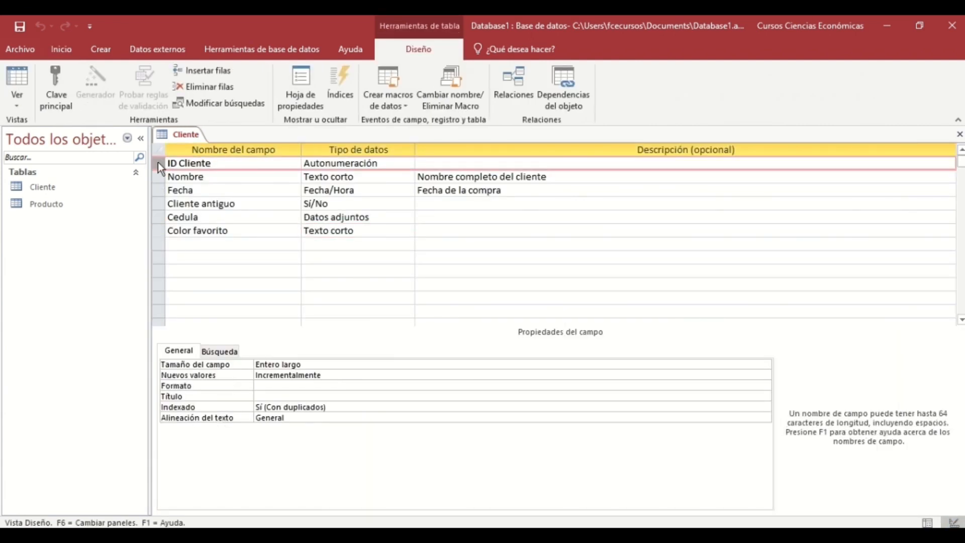
left_click(58, 91)
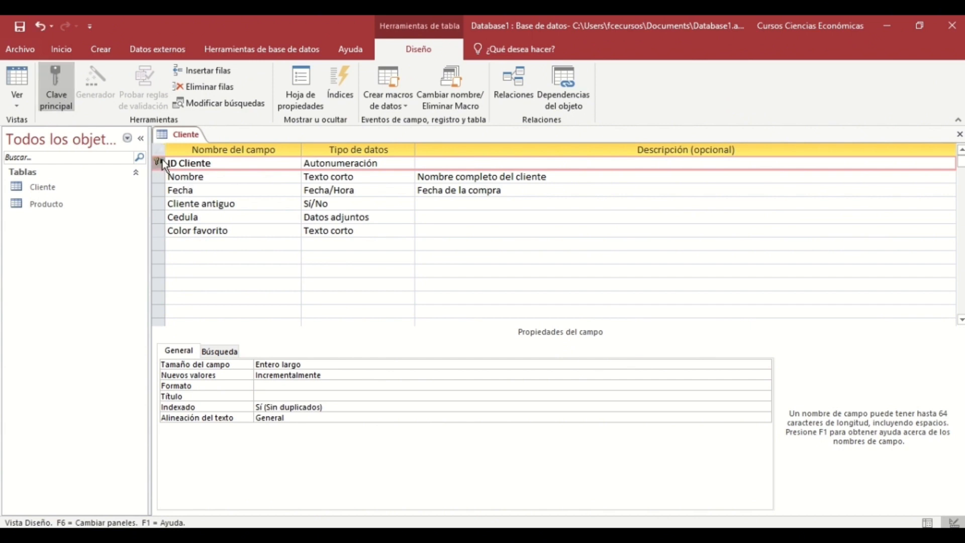
left_click(300, 244)
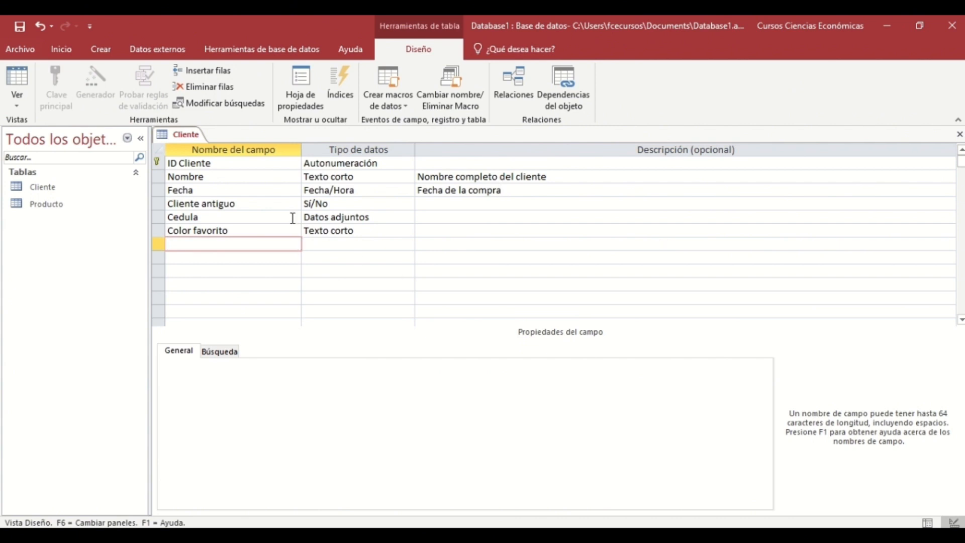
left_click(927, 522)
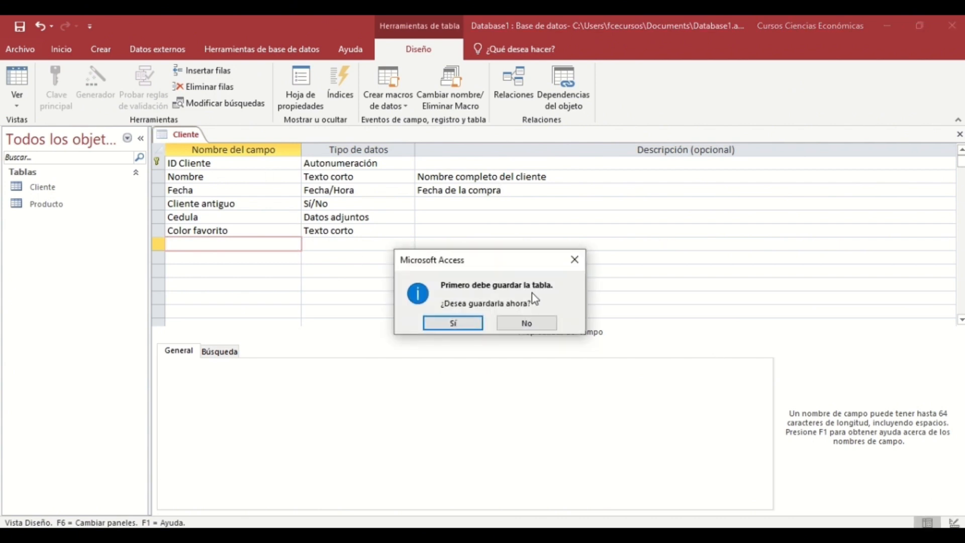
left_click(475, 321)
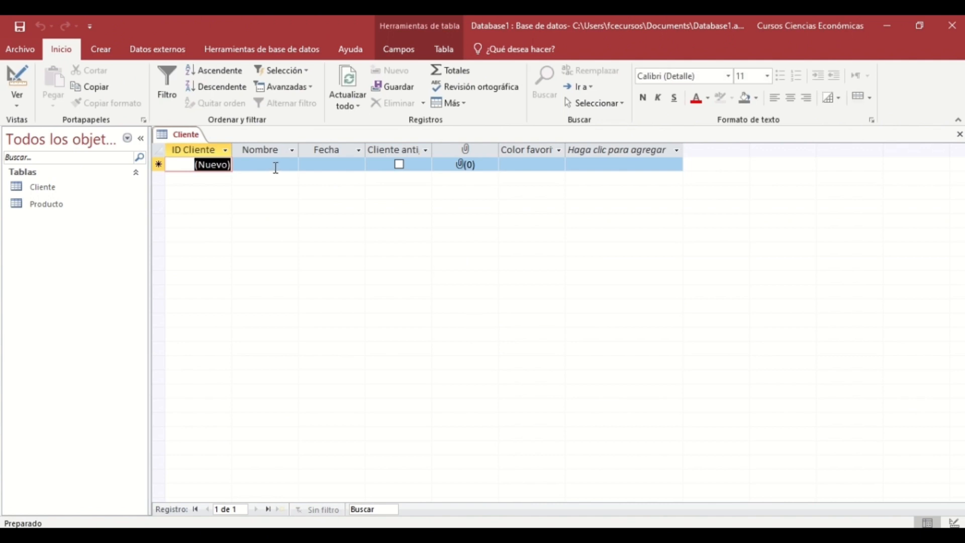
Enter the customer's full name in Nombre and pick 3 September 2023 as Fecha.
left_click(254, 165)
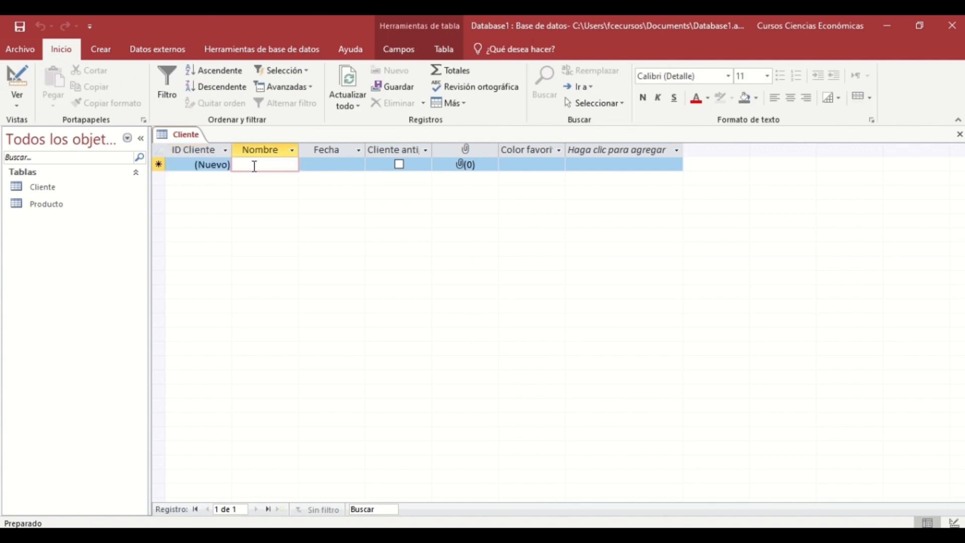
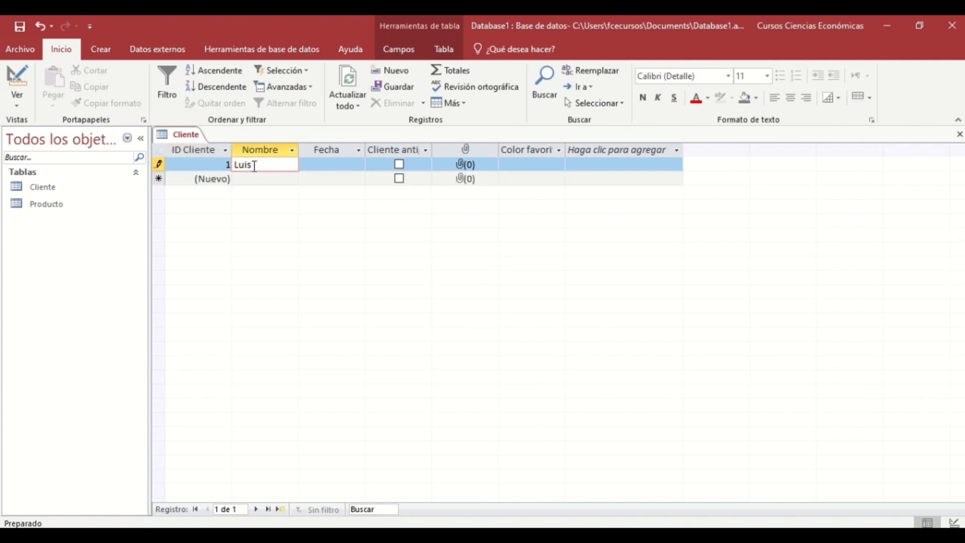
key("Tab")
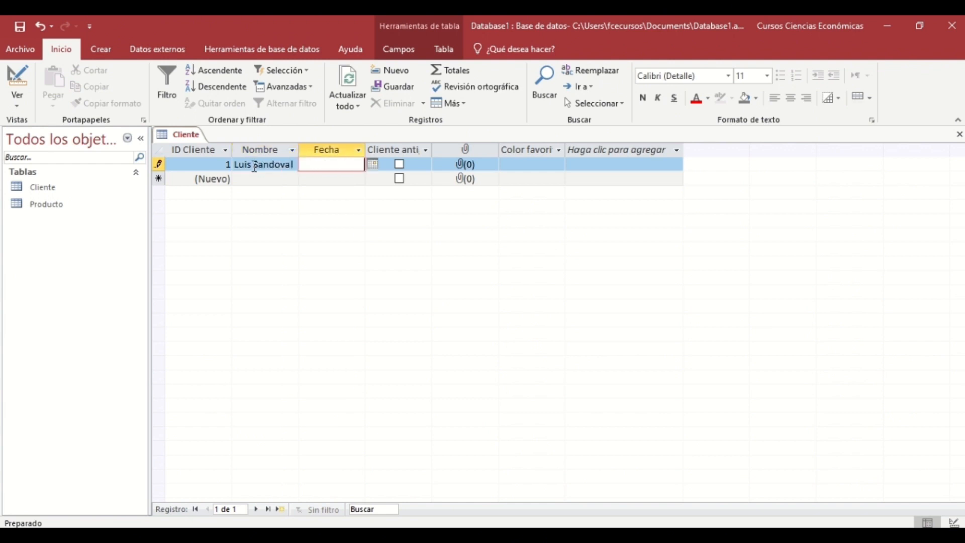
left_click(372, 165)
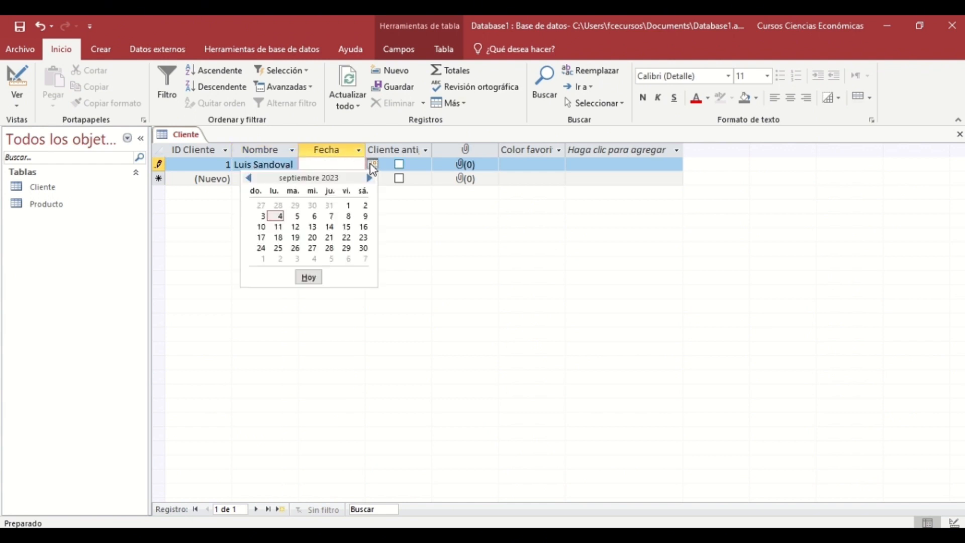
left_click(264, 216)
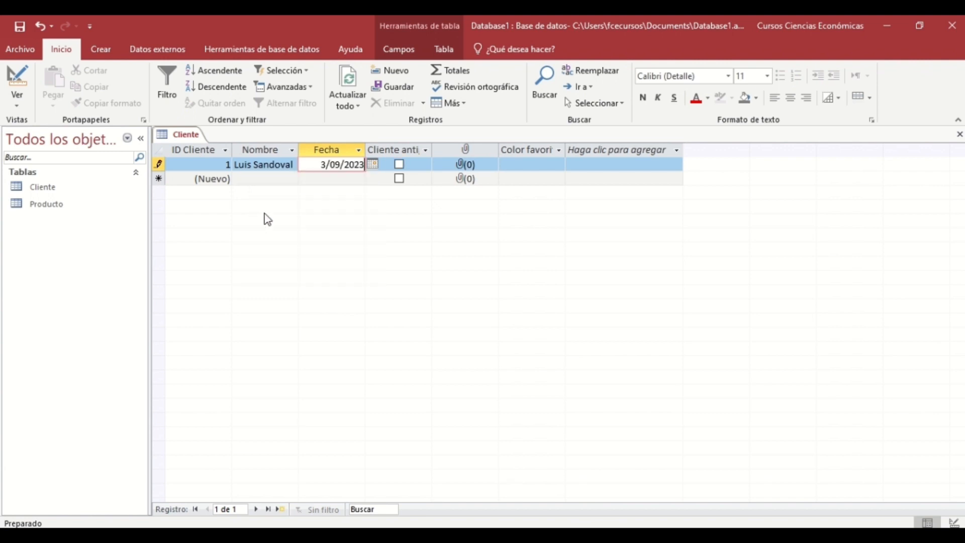
Leave Cliente antiguo unchecked and choose Rojo as Color favorito.
left_click(401, 170)
left_click(400, 170)
left_click(400, 168)
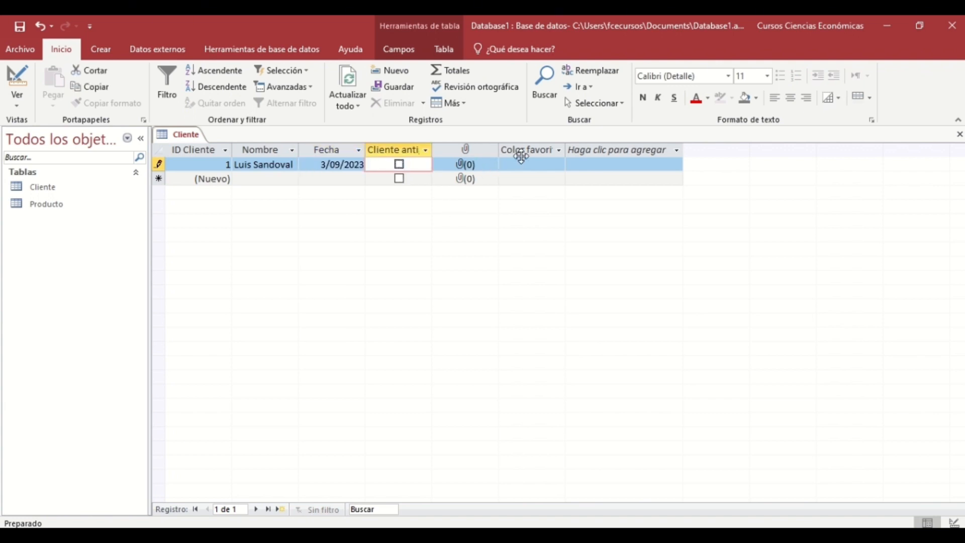
left_click(544, 165)
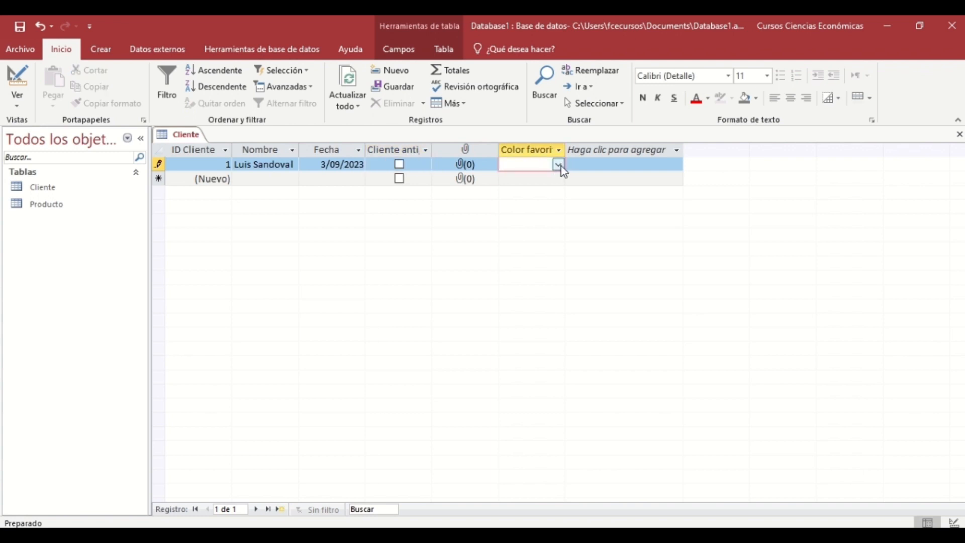
left_click(560, 165)
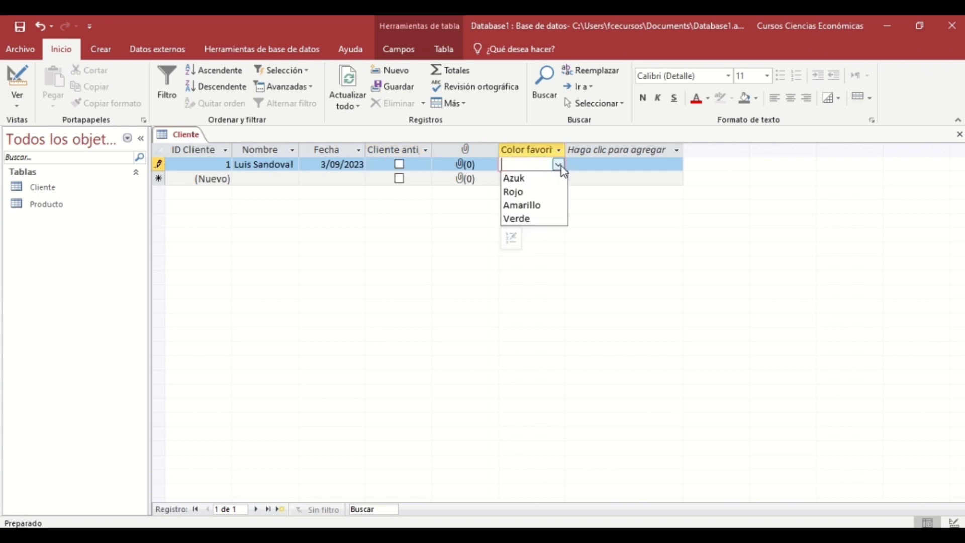
left_click(535, 192)
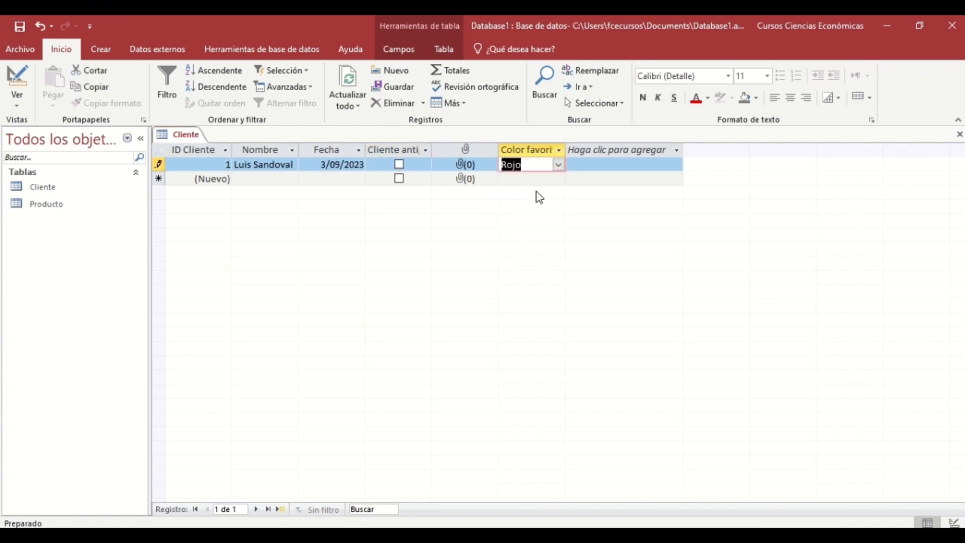
left_click(463, 164)
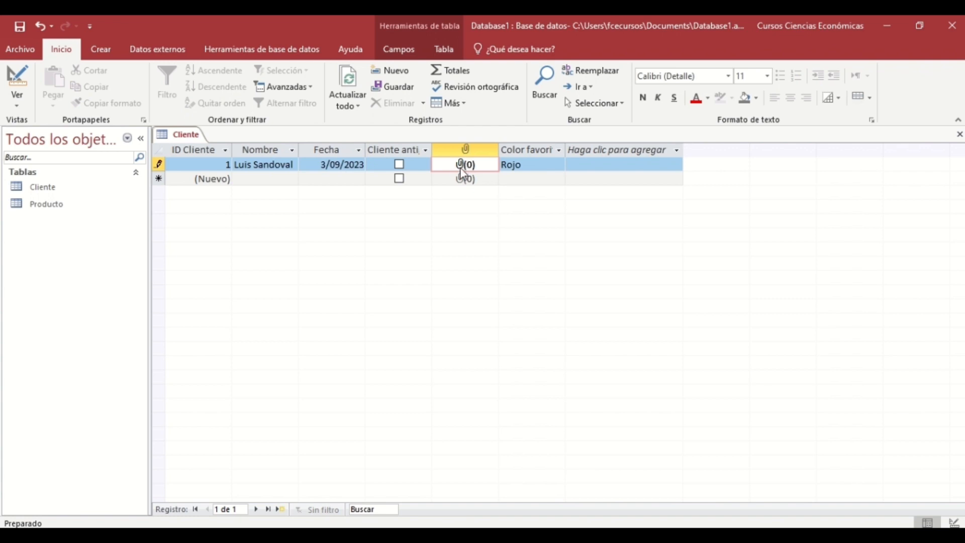
double_click(462, 172)
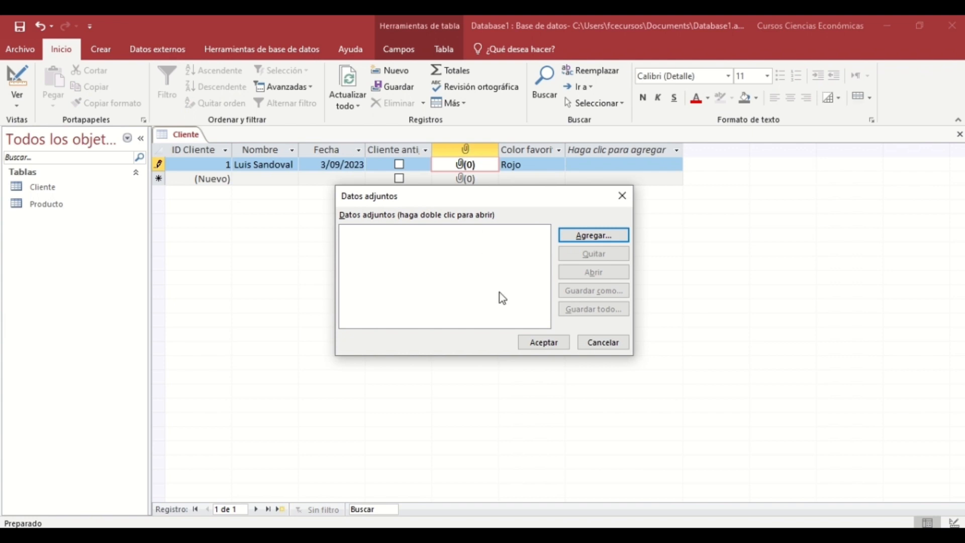
left_click(607, 345)
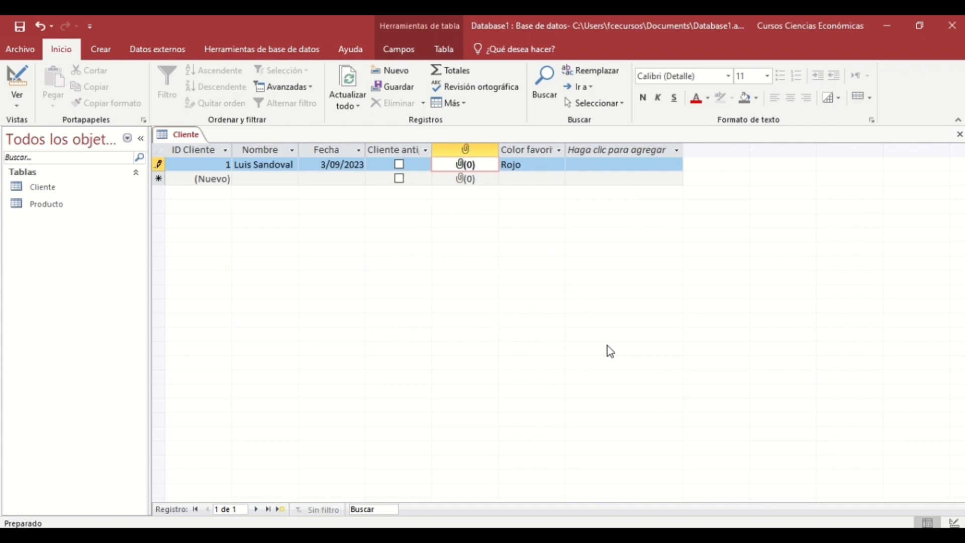